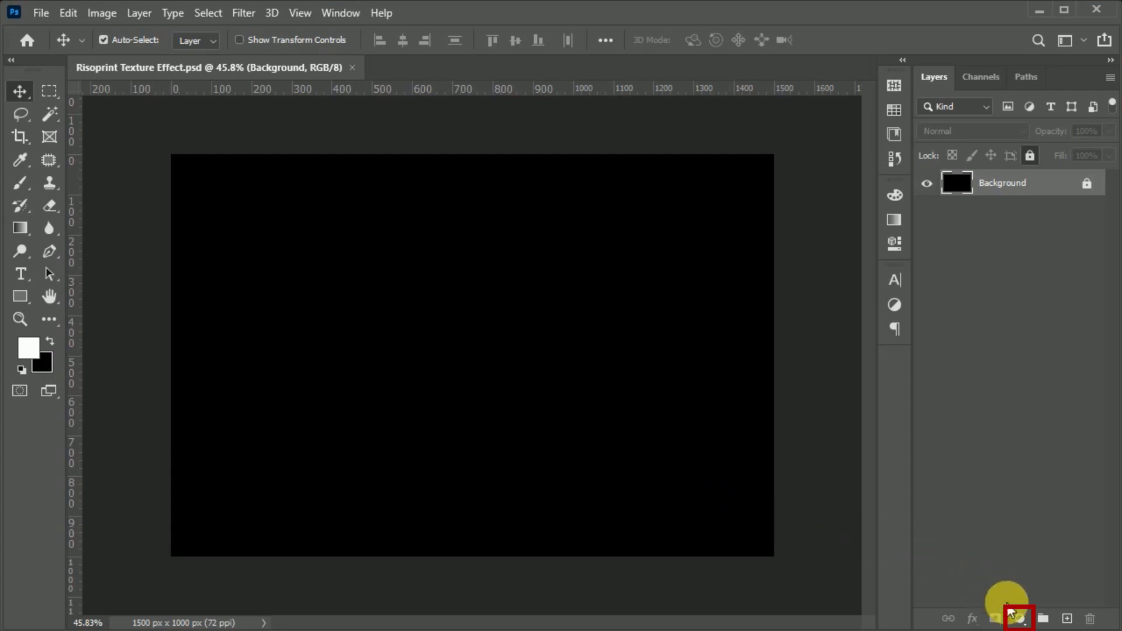
Add a solid color fill layer above the locked background in a pale yellow-beige.
left_click(1020, 618)
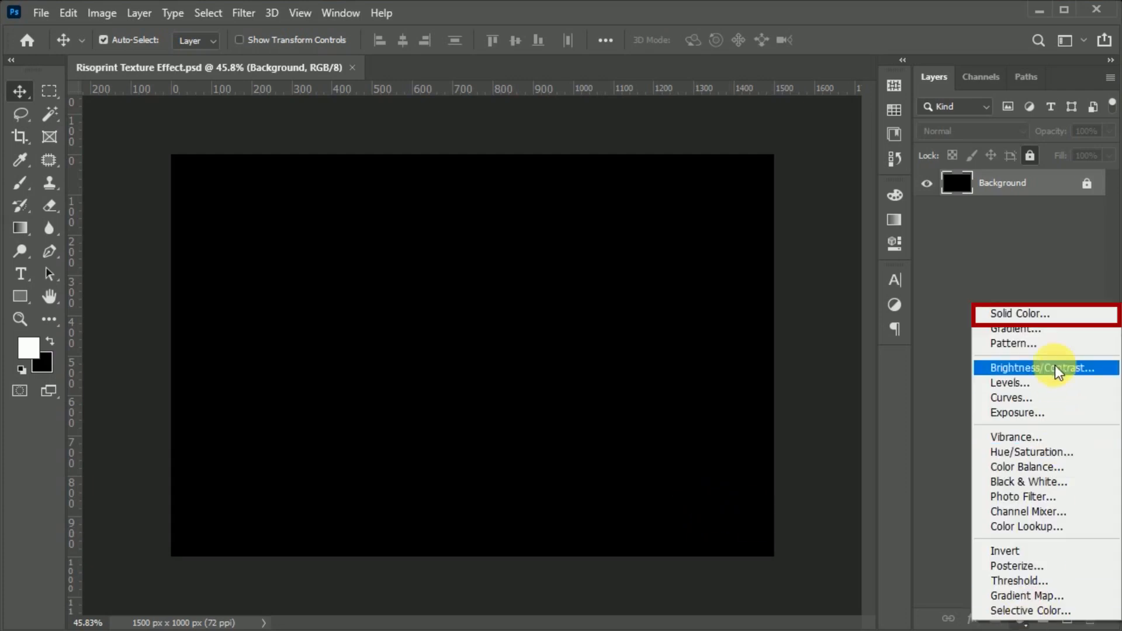
left_click(1071, 317)
left_click(643, 435)
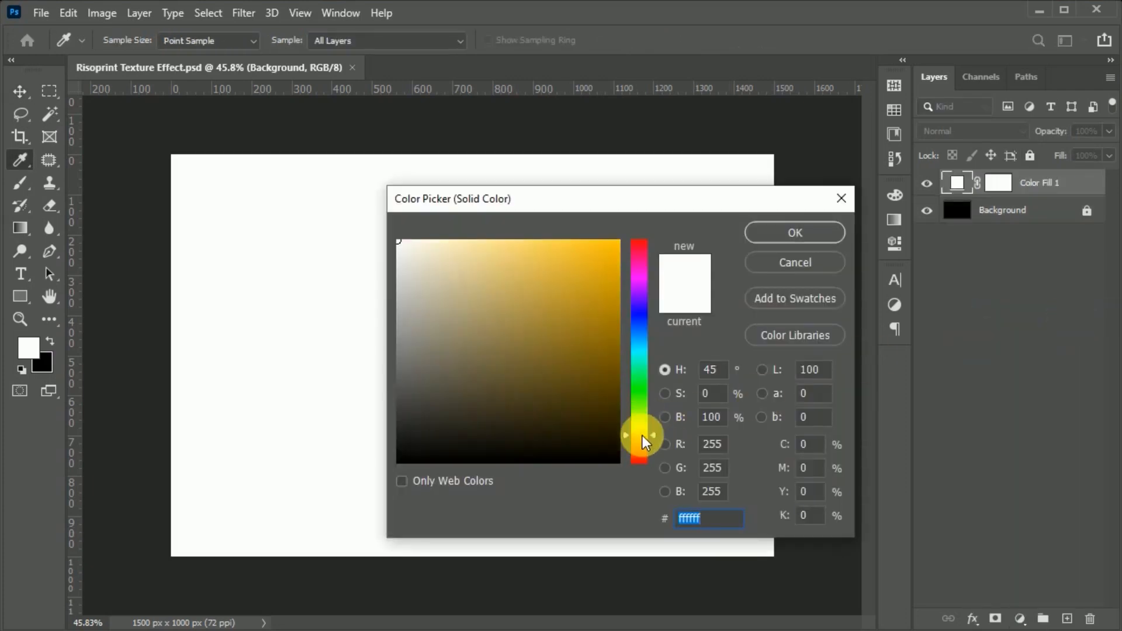
left_click(472, 257)
left_click(824, 234)
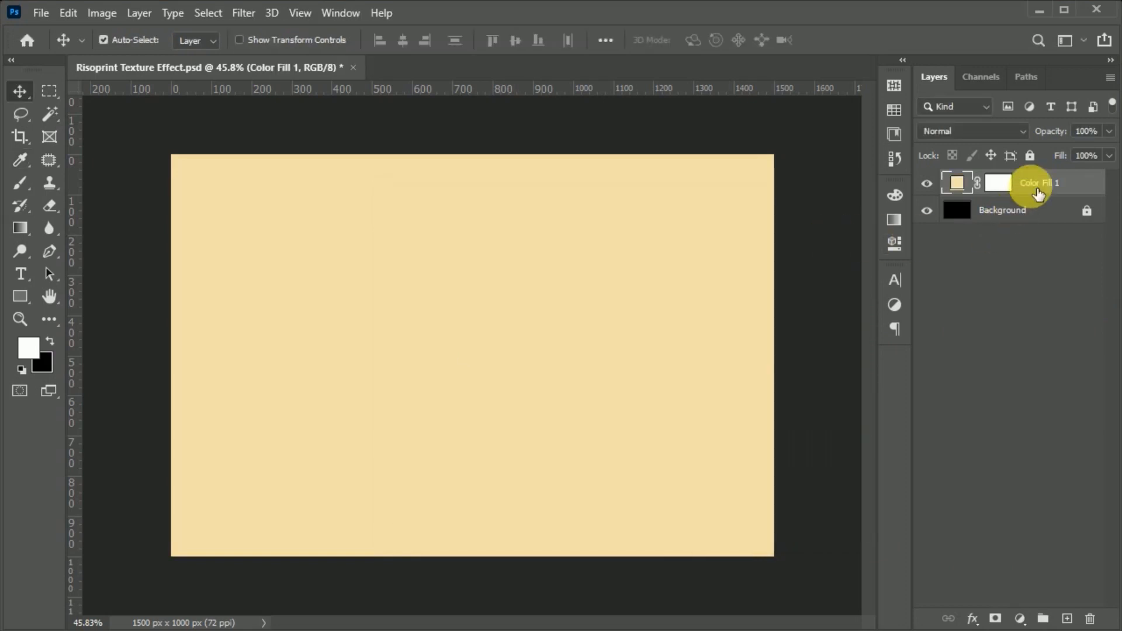
Rename the color fill layer as Background.
double_click(1039, 186)
type("Background")
key("Return")
Paste the grunge texture image as a new layer and scale it to cover the whole canvas.
key("ctrl+v")
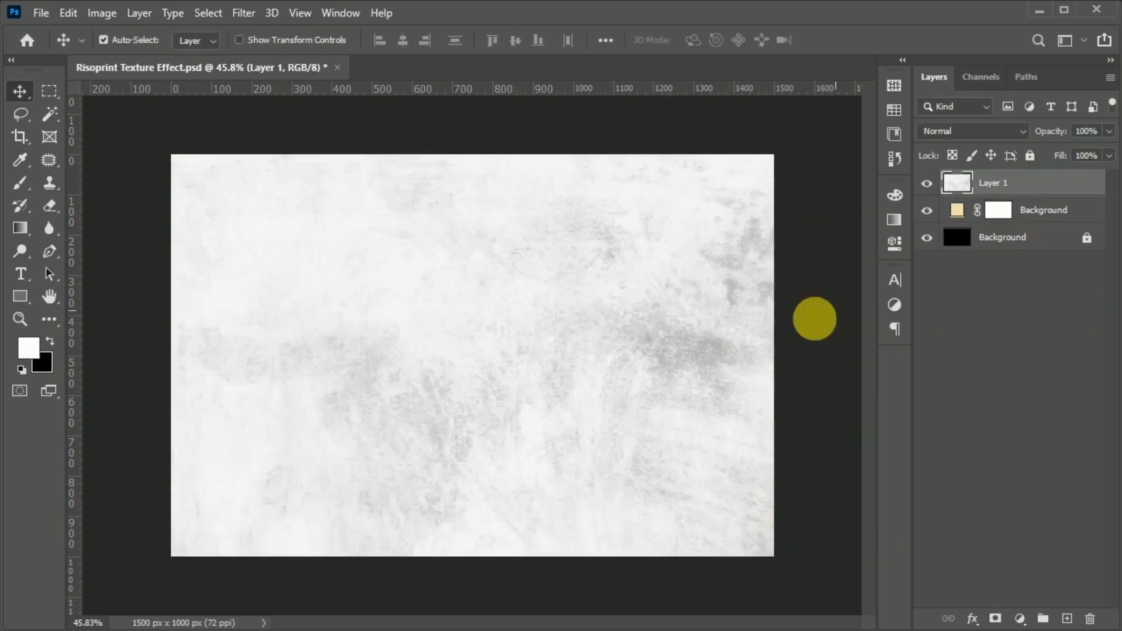
key("ctrl+t")
left_click_drag(573, 158, 573, 228)
left_click_drag(605, 413, 504, 345)
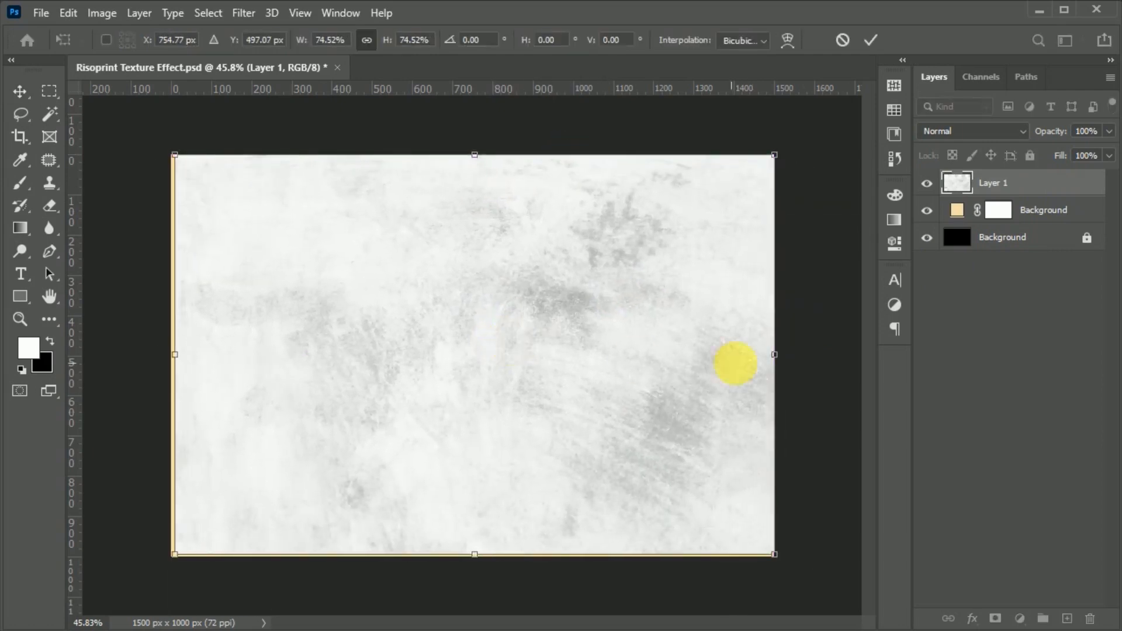
left_click_drag(778, 358, 795, 362)
left_click(871, 40)
Rename the grunge layer as "Grunge Textture" and set its blend mode to Multiply.
double_click(993, 183)
type("Grunge Textture")
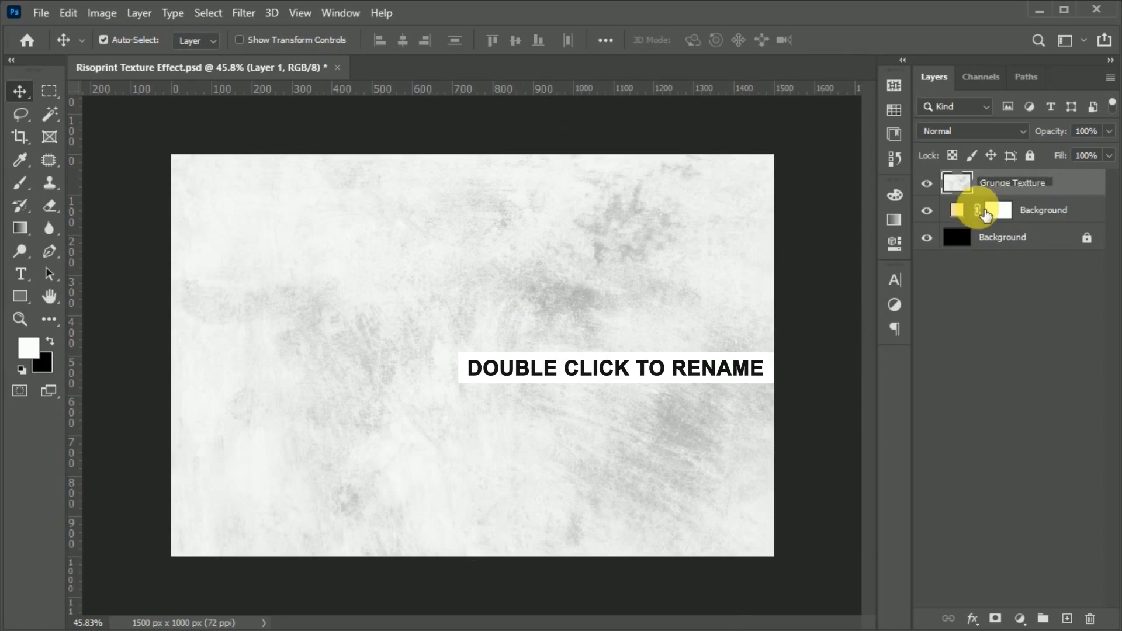
key("Return")
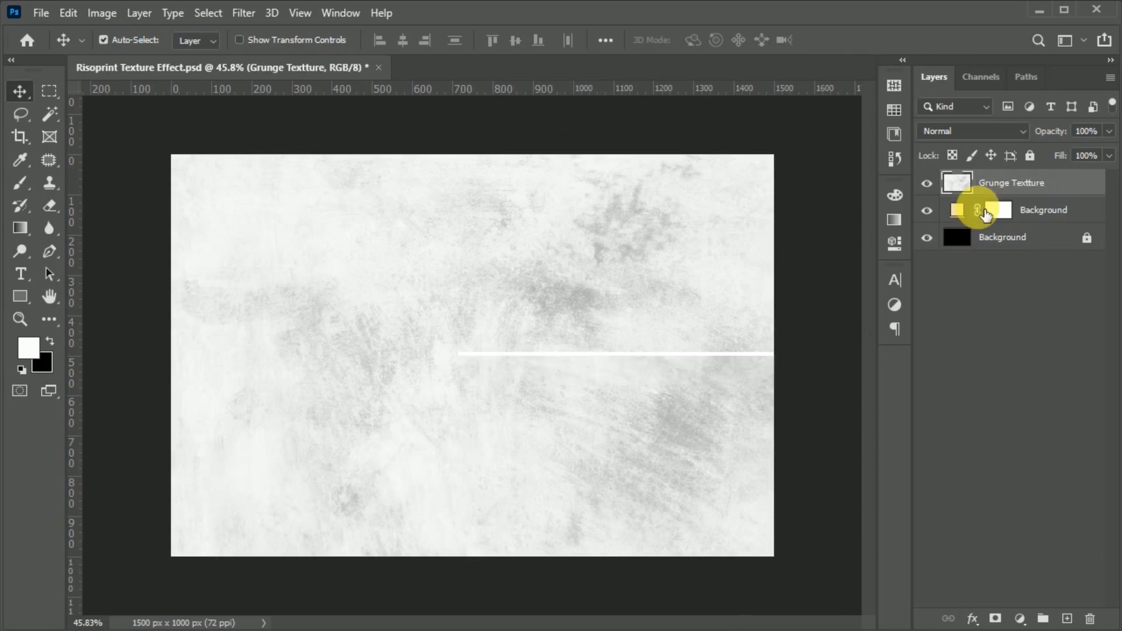
left_click(1021, 129)
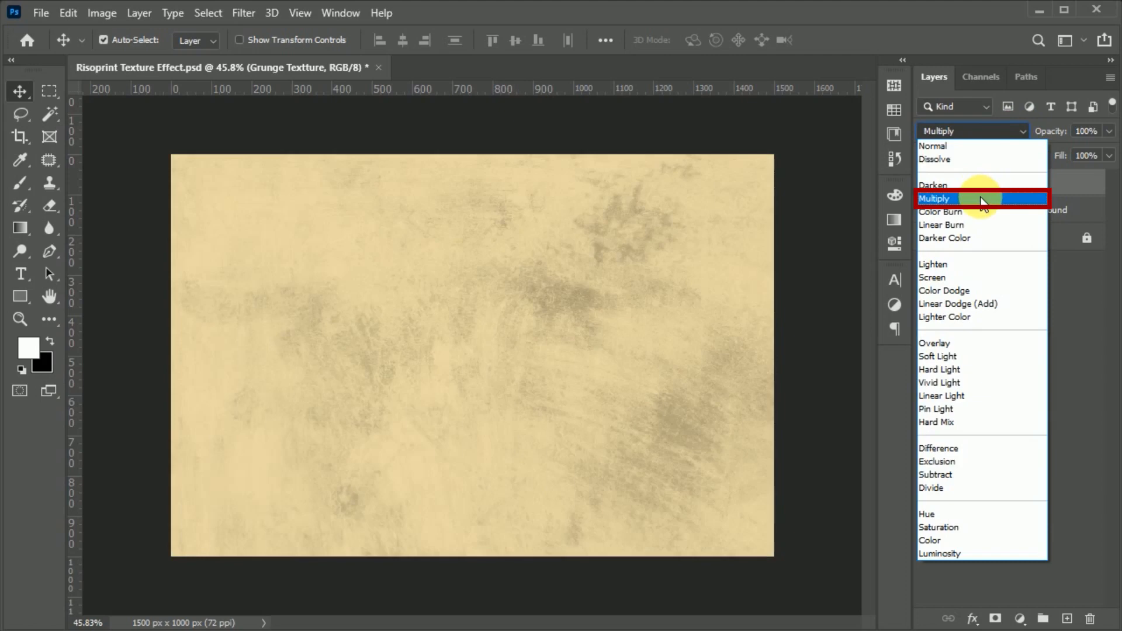
left_click(983, 199)
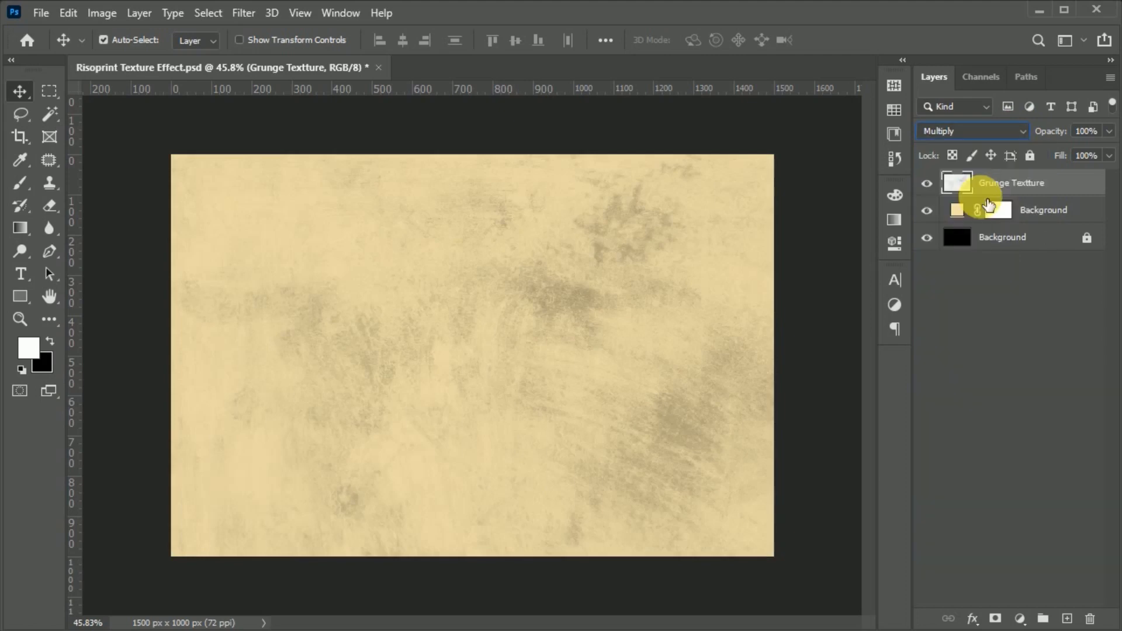
Paste the horse illustration and delete the white area around the horse using a Magic Wand selection.
key("ctrl+v")
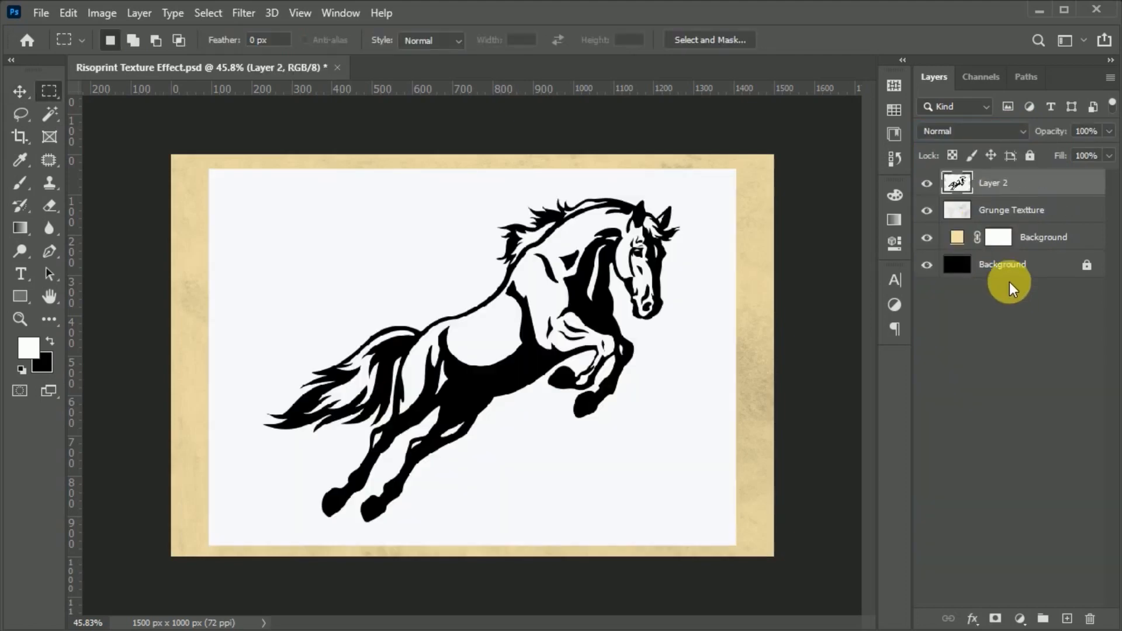
left_click(49, 114)
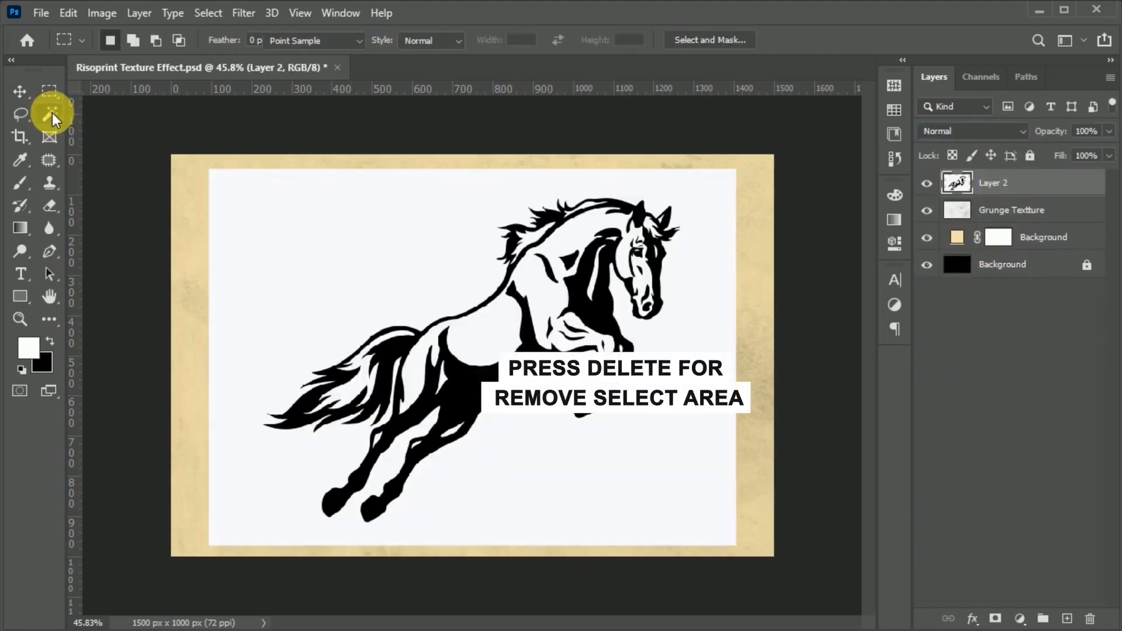
left_click(353, 234)
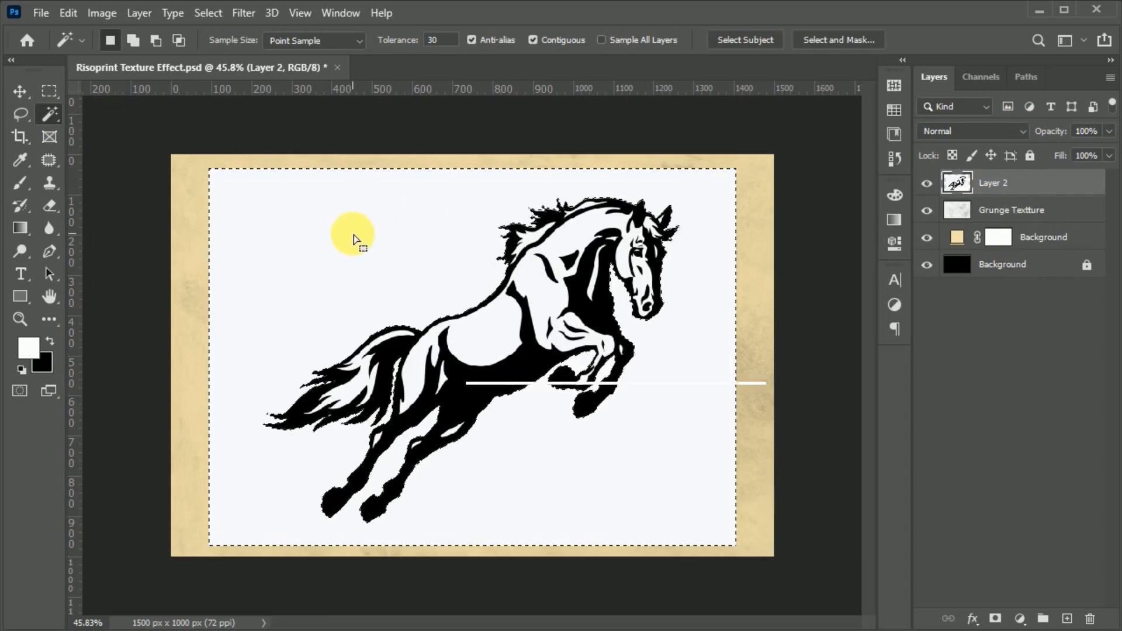
key("Delete")
key("ctrl+d")
Reposition, rotate and scale the horse so it sits in the middle of the canvas.
left_click(19, 92)
left_click_drag(485, 375, 446, 381)
key("ctrl+t")
mouse_move(659, 401)
left_mouse_down()
mouse_move(649, 438)
mouse_move(654, 404)
left_mouse_up()
left_click_drag(546, 355, 566, 355)
left_click(870, 40)
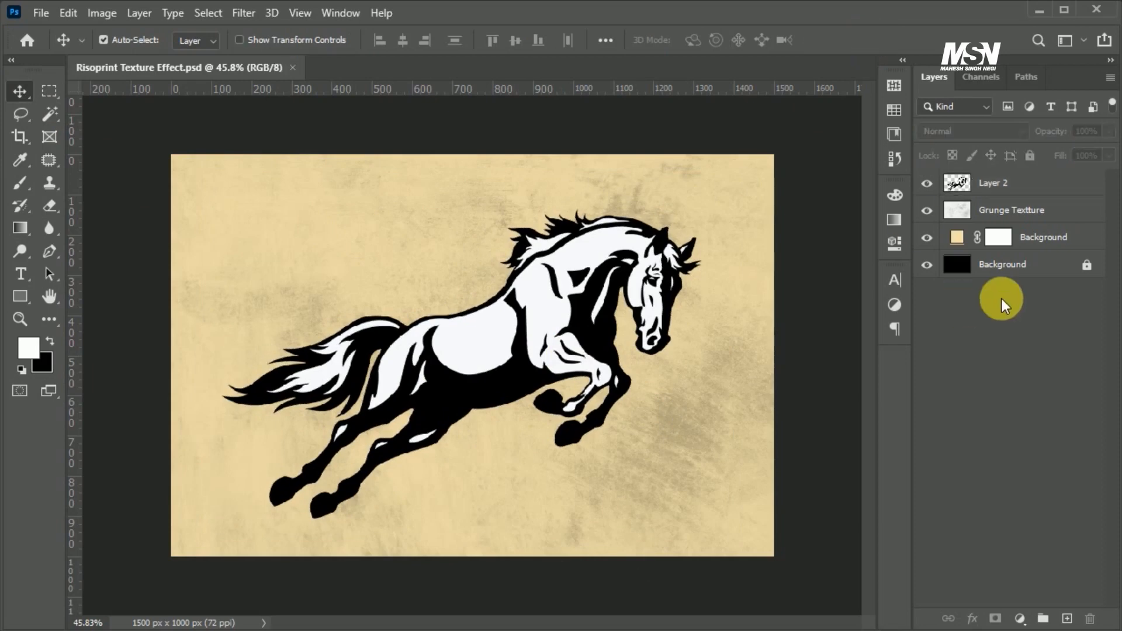
Rename the horse illustration's layer as Horse.
double_click(1007, 184)
type("Horse")
left_click(1015, 190)
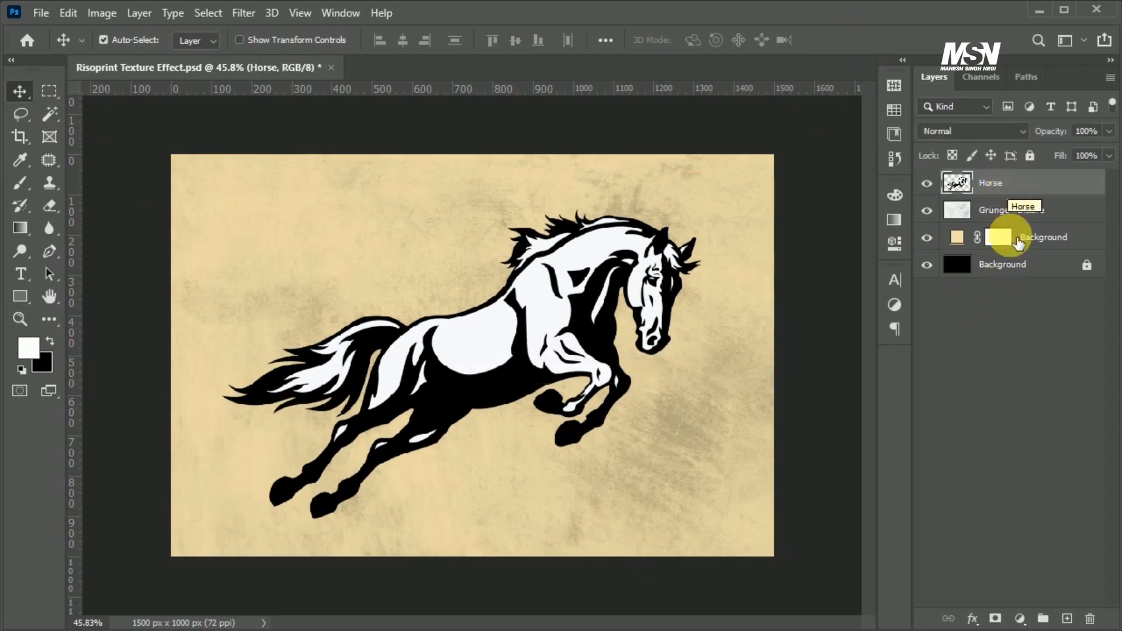
Add a Gradient Map adjustment above the Horse layer and clip it to that layer.
left_click(1020, 618)
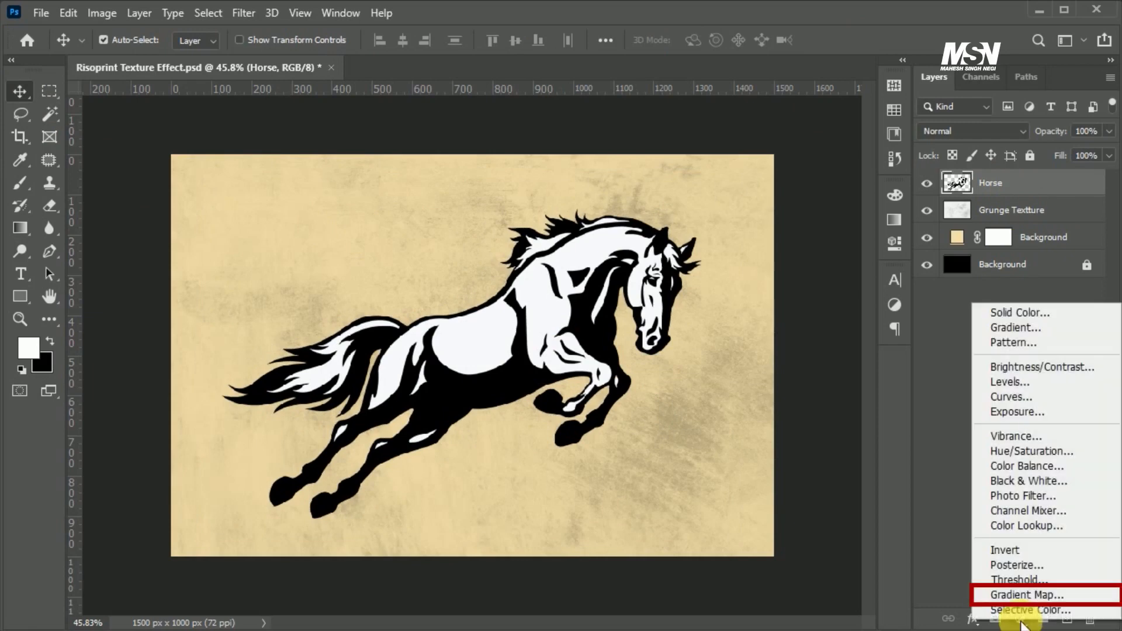
left_click(1074, 595)
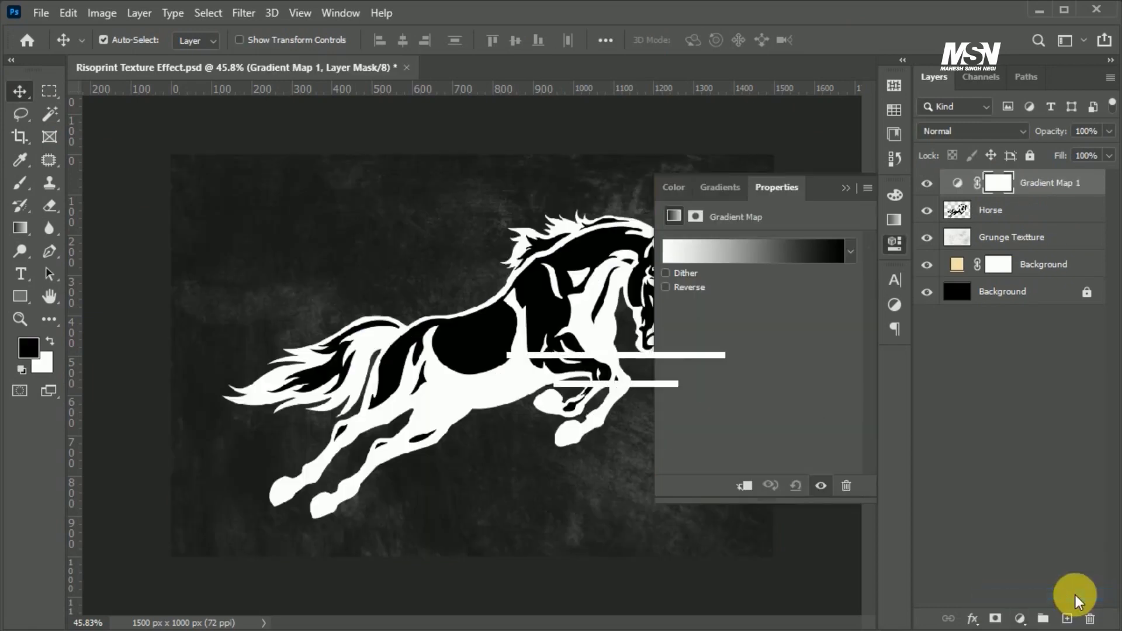
left_click(970, 195, "alt")
Set the gradient map's starting color stop at 0% to a dark teal blue.
left_click(783, 252)
left_click(691, 450)
left_click(771, 523)
left_click_drag(613, 199, 876, 171)
left_click(902, 311)
left_click(761, 343)
left_click_drag(761, 344, 769, 348)
left_click(1057, 196)
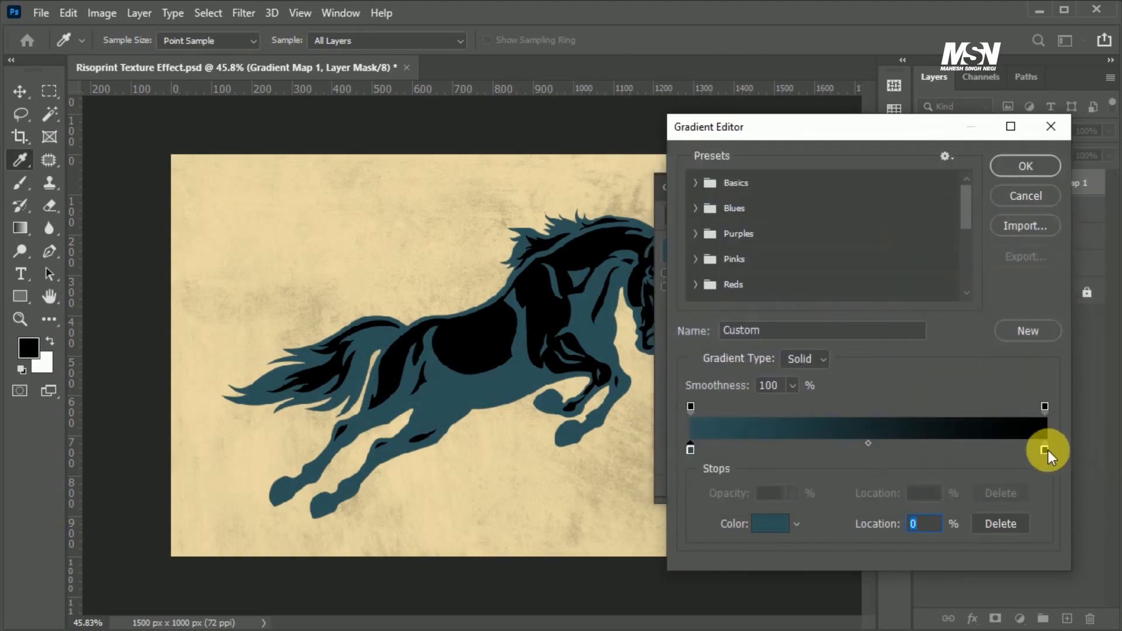
Set the gradient's end stop at 100% to a bright blue and apply the gradient.
left_click(783, 526)
left_click_drag(898, 295, 899, 311)
left_click(847, 261)
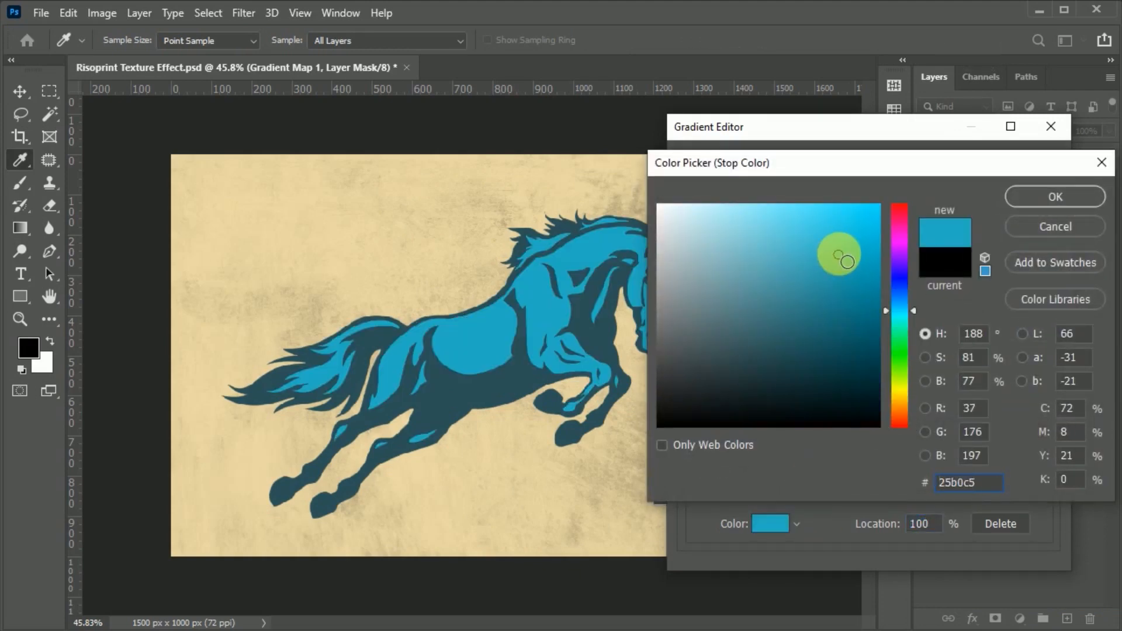
left_click(1033, 200)
left_click(1029, 165)
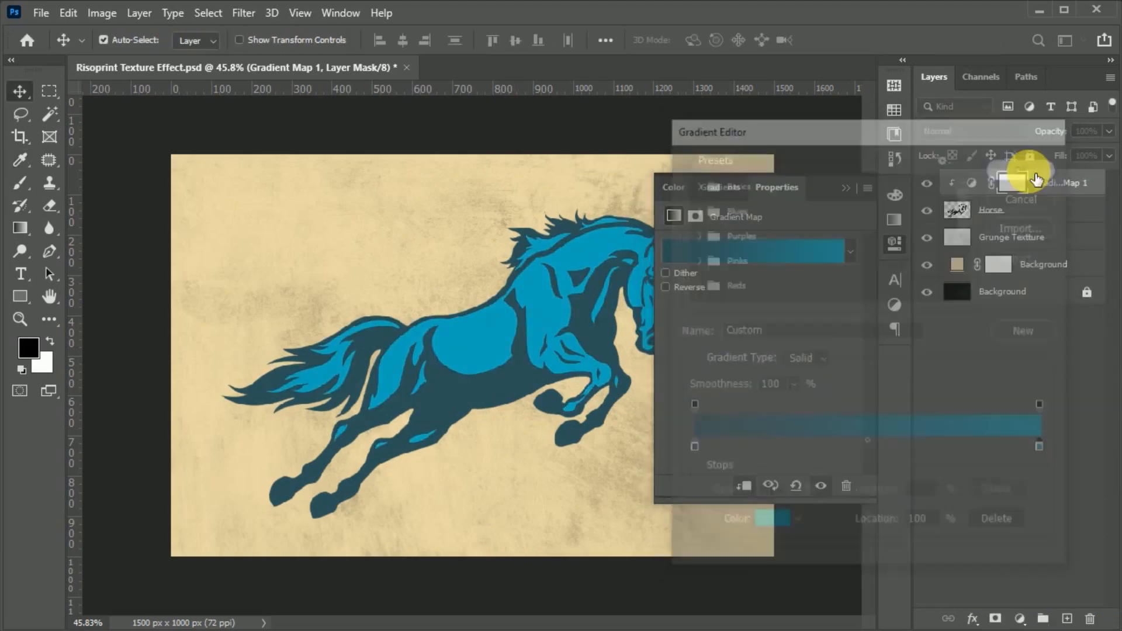
left_click(897, 242)
Convert the Horse layer to a smart object.
left_click(1027, 212)
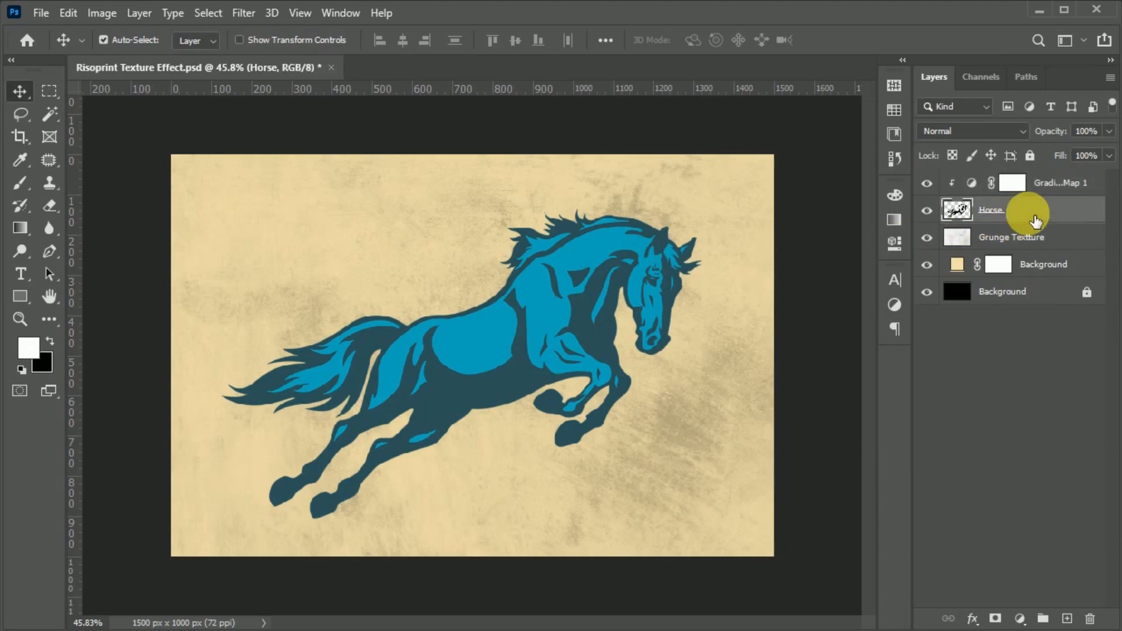
right_click(1028, 214)
left_click(966, 362)
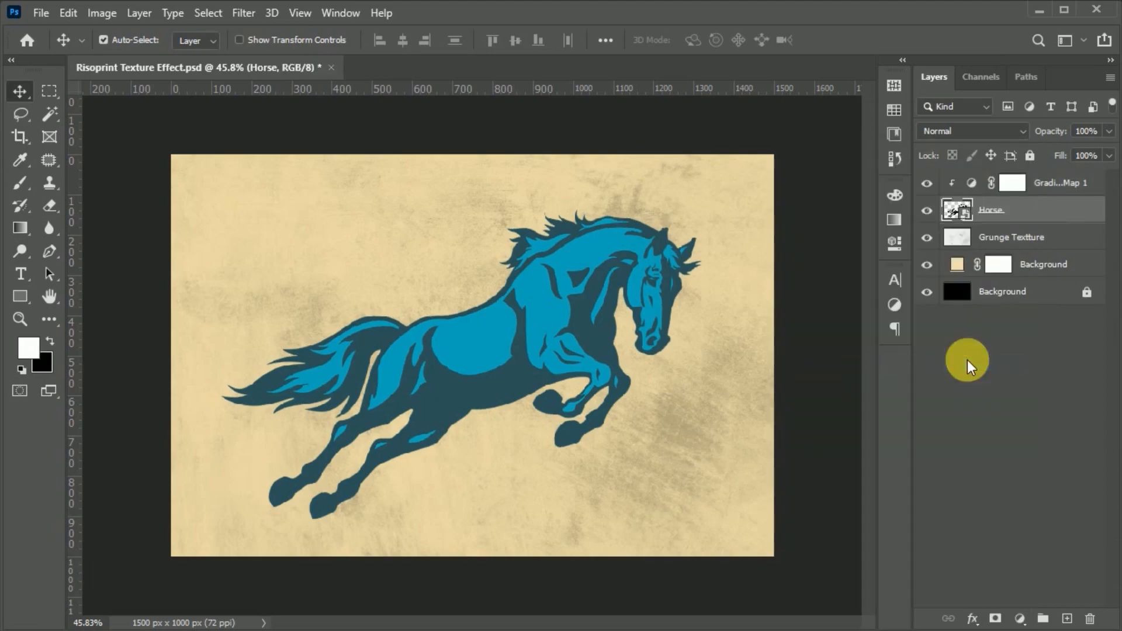
Apply the Filter Gallery's Grain texture to the horse with intensity 80, contrast 10 and Regular grain type.
left_click(247, 14)
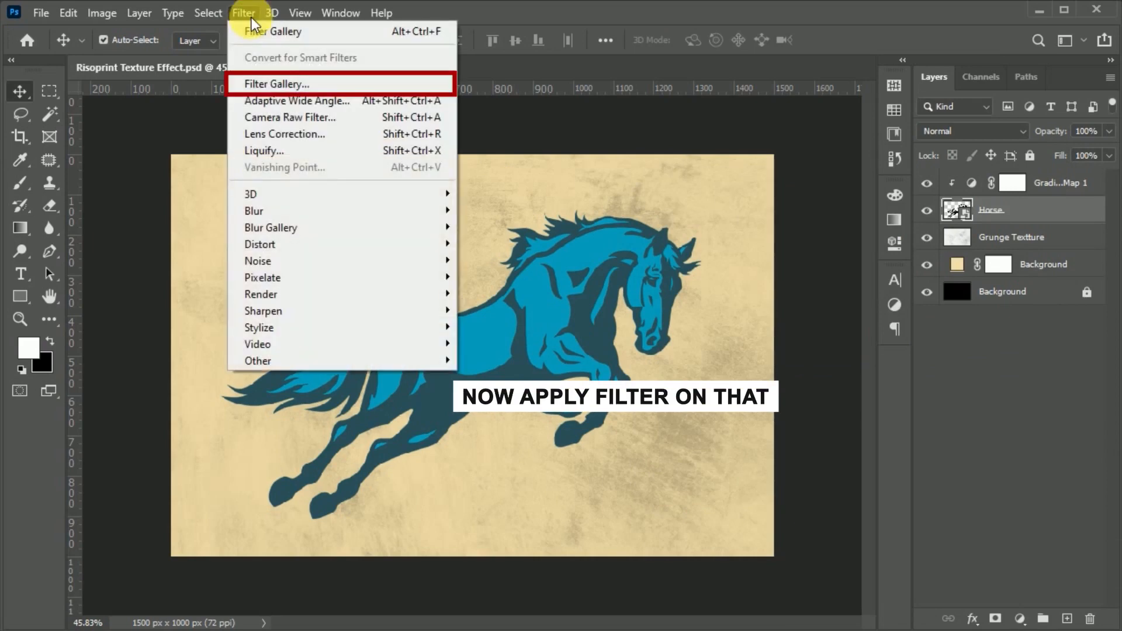
left_click(345, 92)
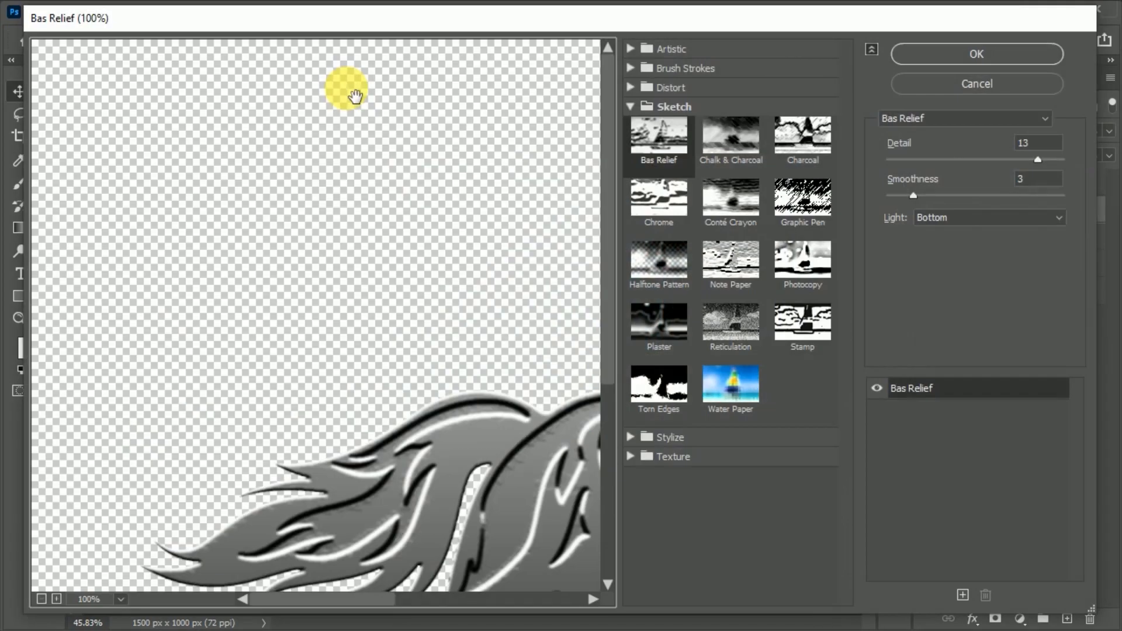
left_click(120, 599)
left_click(131, 323)
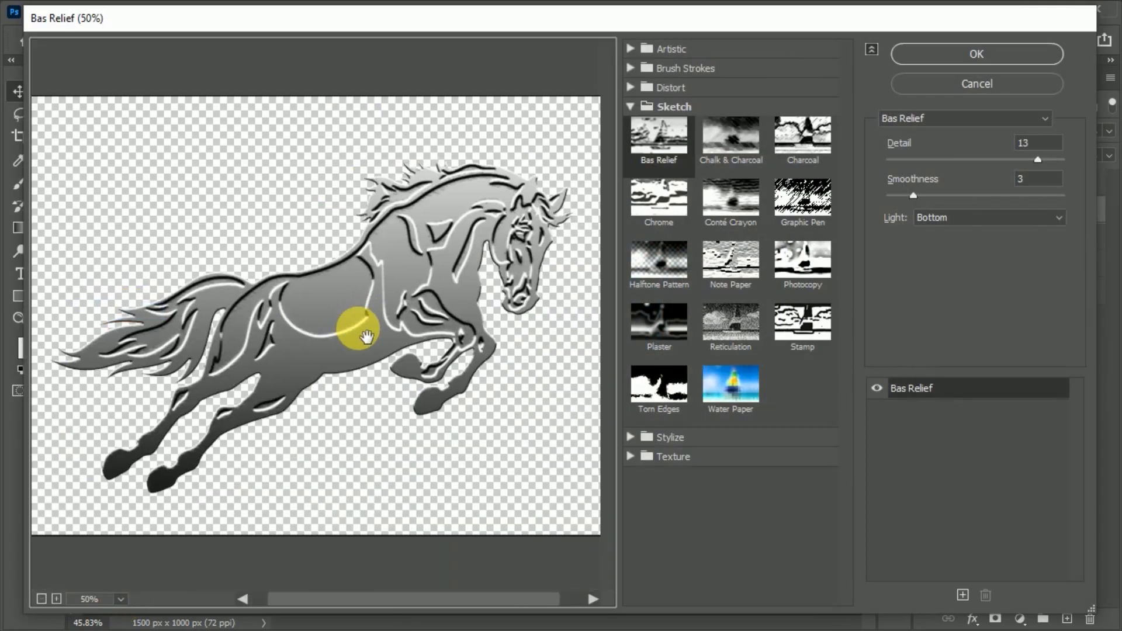
left_click(632, 108)
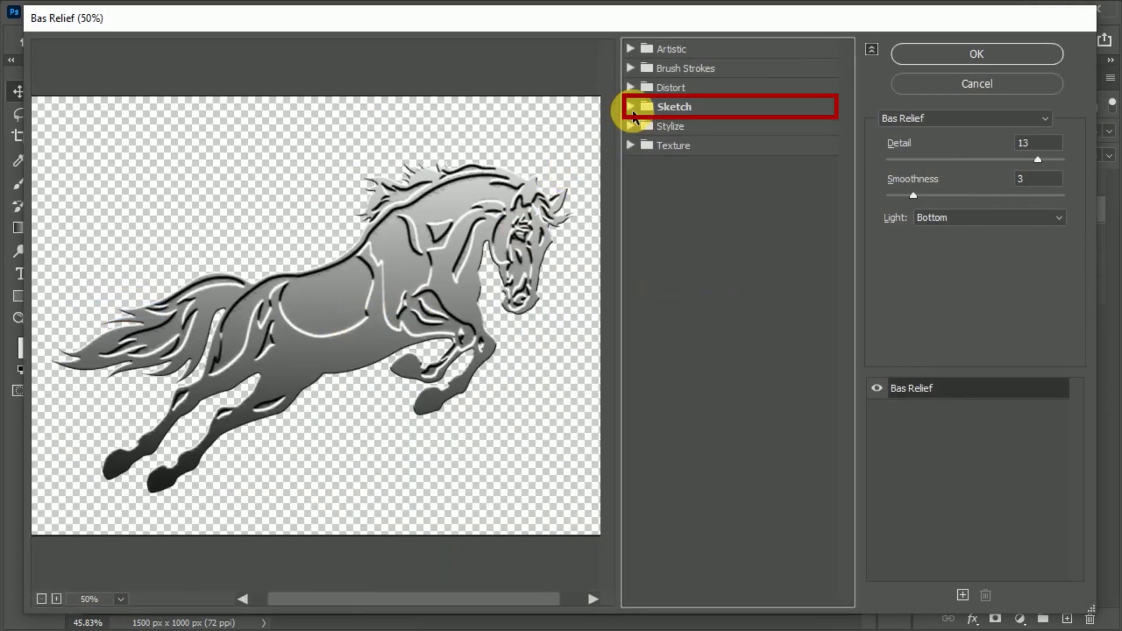
left_click(632, 145)
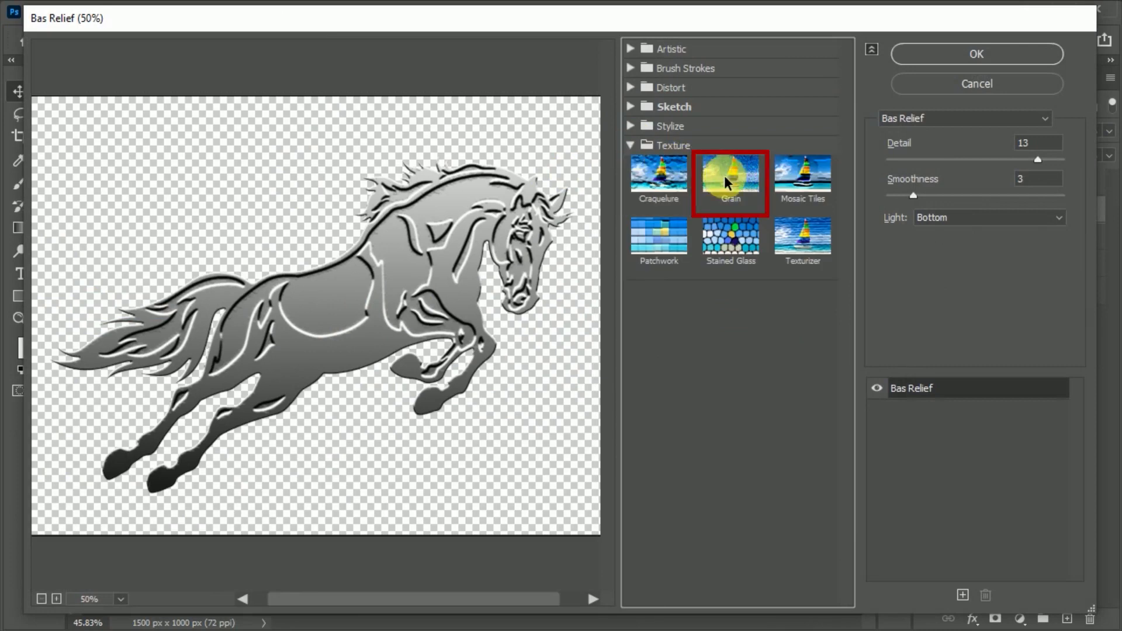
left_click(759, 200)
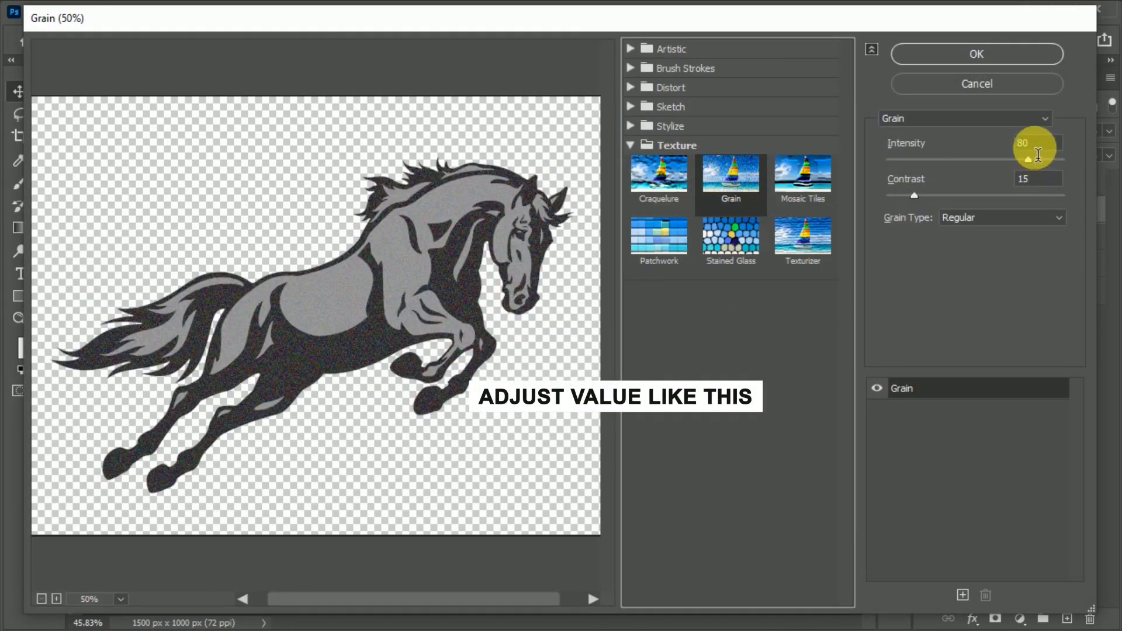
type("10")
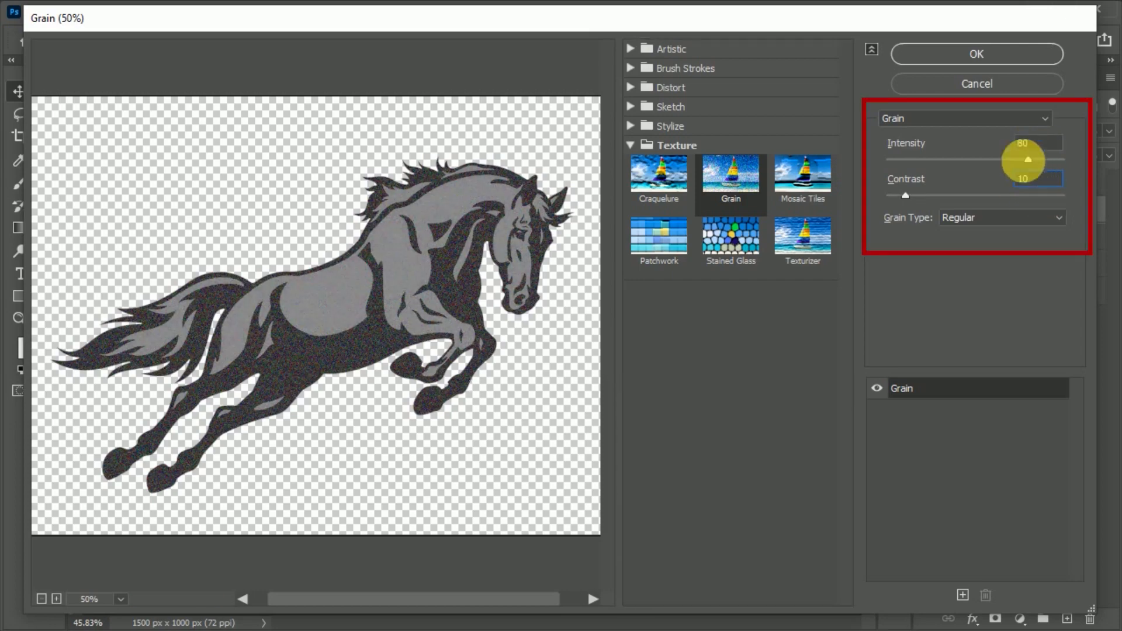
left_click(996, 58)
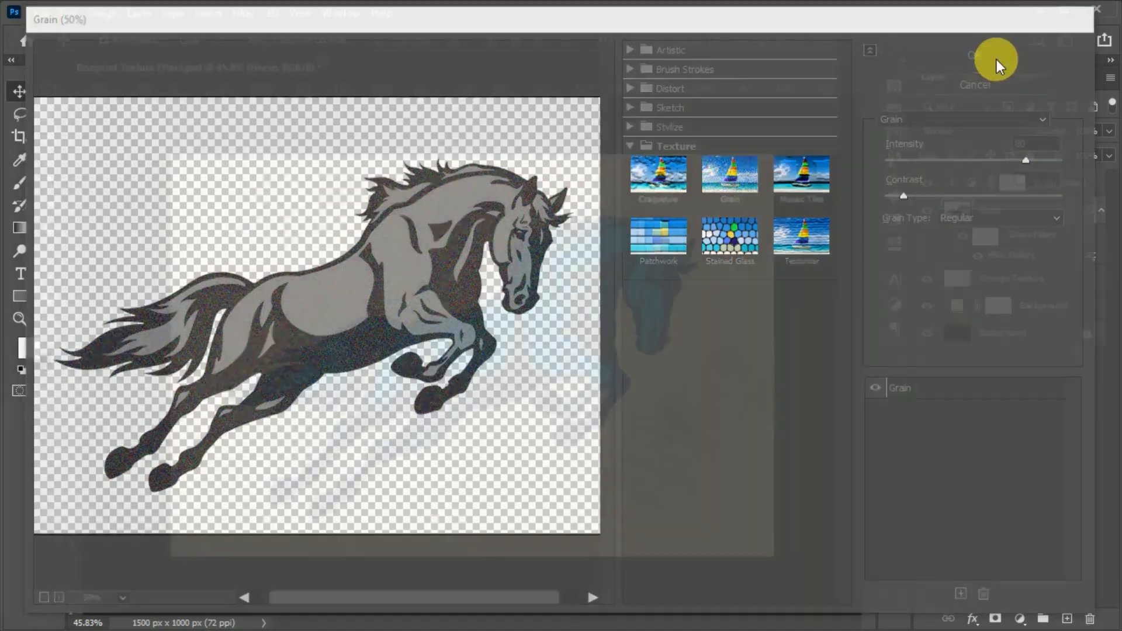
Paste the dot pattern image as a new top layer and scale and position it on the canvas.
key("ctrl+v")
key("ctrl+t")
left_click_drag(519, 390, 554, 451)
left_click(875, 41)
Duplicate the dot pattern into four adjoining tiles that form a larger block over the canvas.
left_click(960, 211, "shift")
key("ctrl+j")
key("ctrl+t")
left_click(870, 40)
Merge the four dot pattern layers and stretch the merged layer to cover the whole canvas.
left_click(957, 261)
left_click(972, 193, "shift")
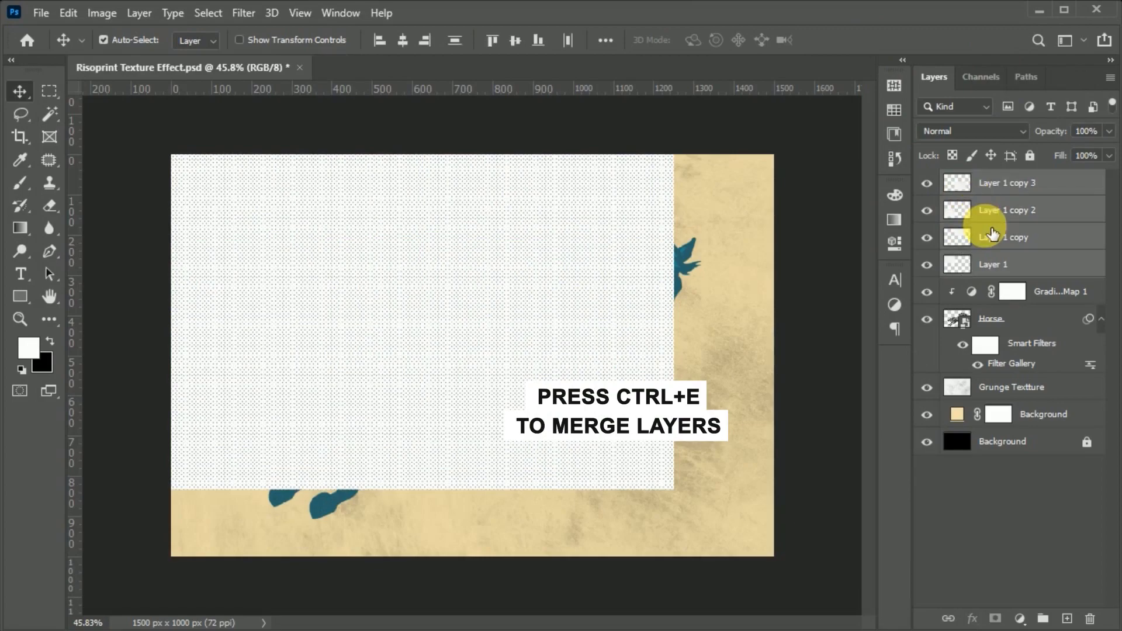
key("ctrl+e")
key("ctrl+t")
left_click_drag(685, 334, 728, 338)
left_click_drag(614, 346, 664, 379)
left_click_drag(779, 365, 789, 366)
left_click(870, 40)
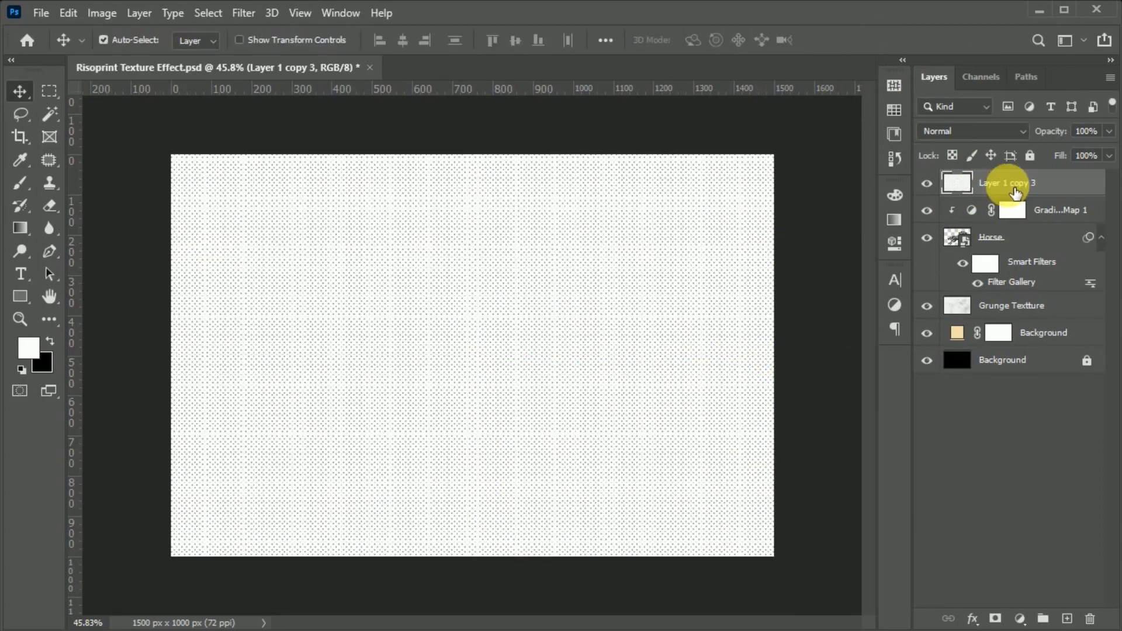
Blend the dot pattern layer with Darken at 80% opacity and 35% fill.
left_click(1017, 131)
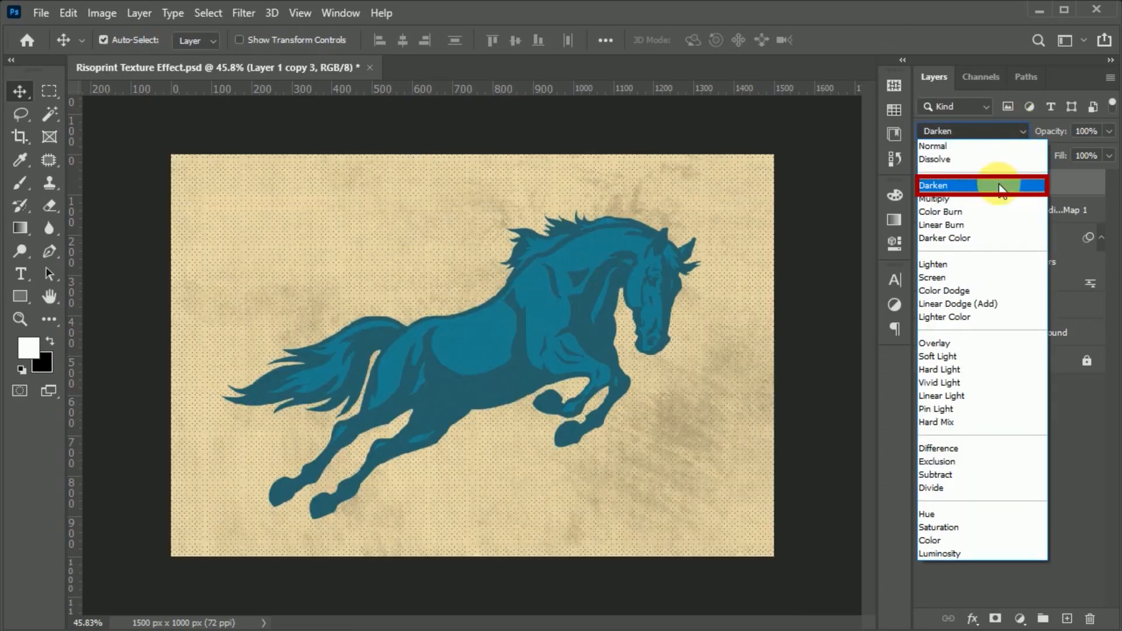
left_click(1000, 187)
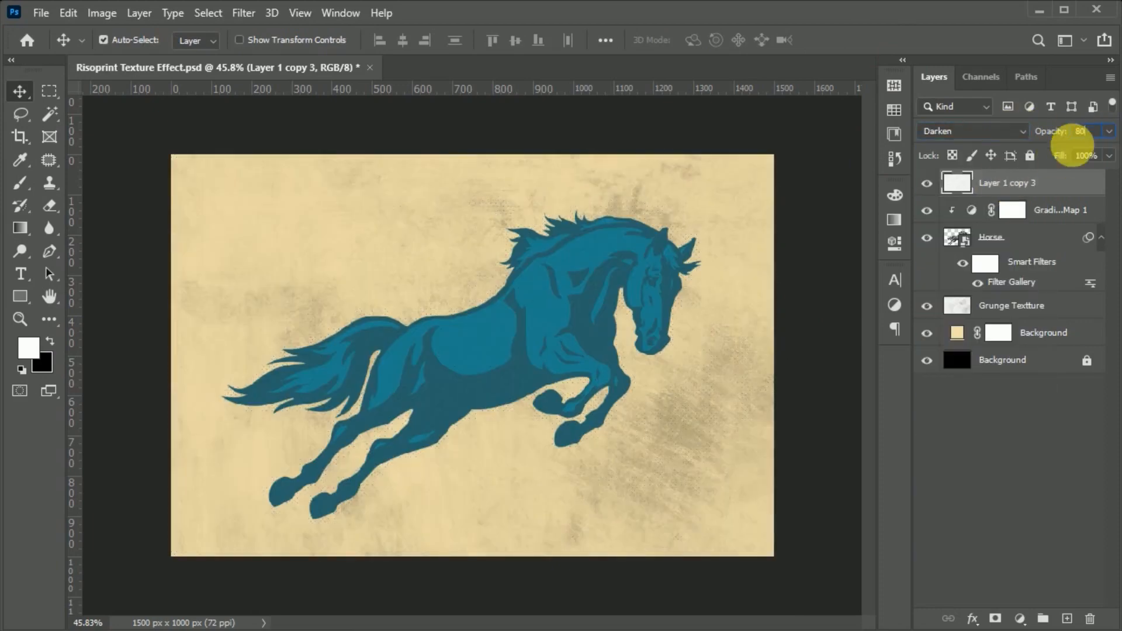
type("80")
left_click(1089, 156)
Rename the dot pattern layer to "Dot Texture".
double_click(1014, 186)
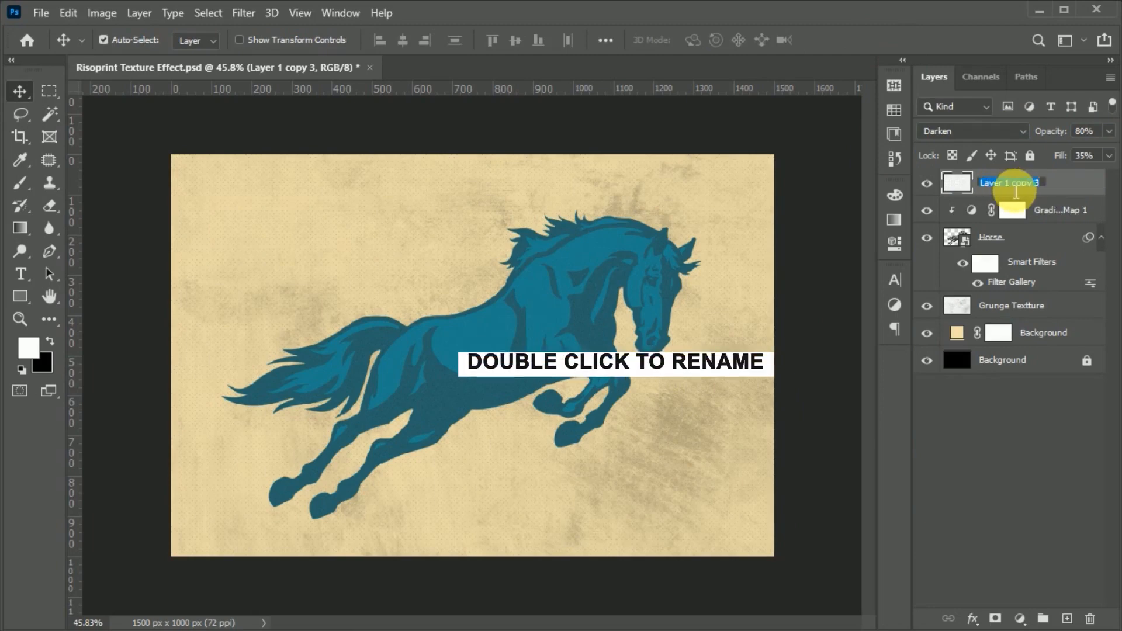
type("Dot Texture")
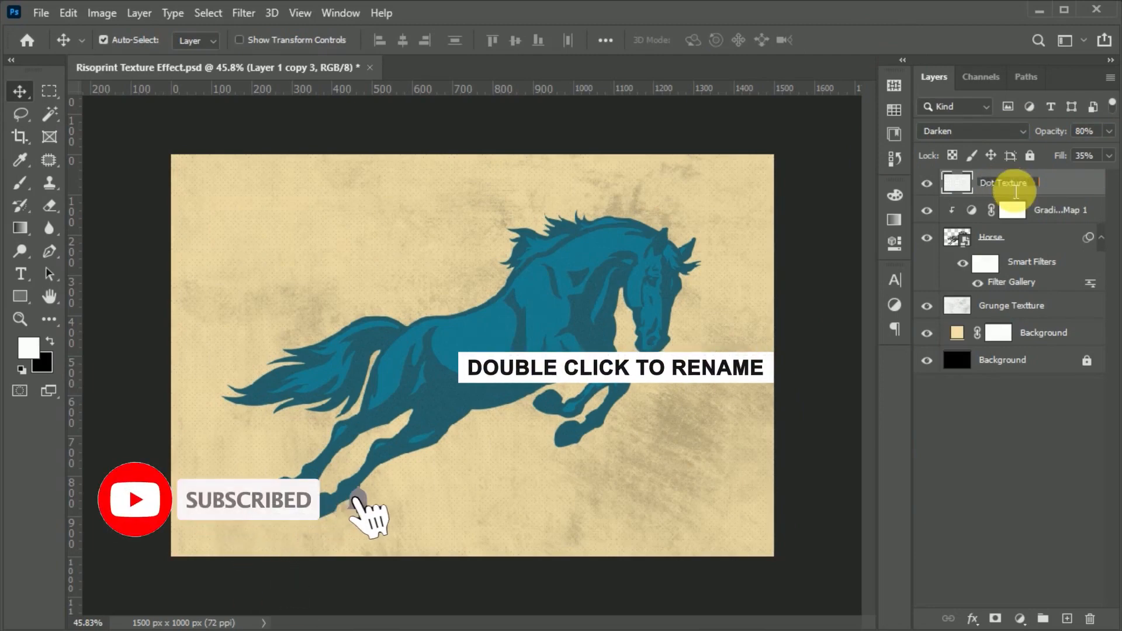
left_click(993, 408)
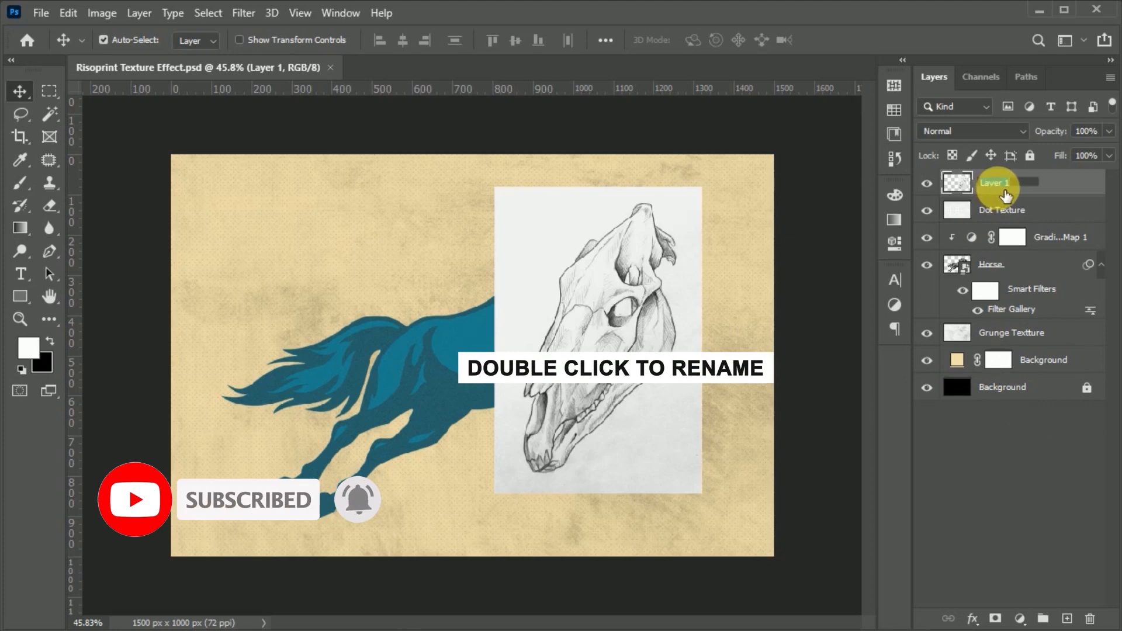
Rename the pasted skull drawing's layer to "Horse Skull".
left_click(1002, 191)
type("Horse Skull")
key("Return")
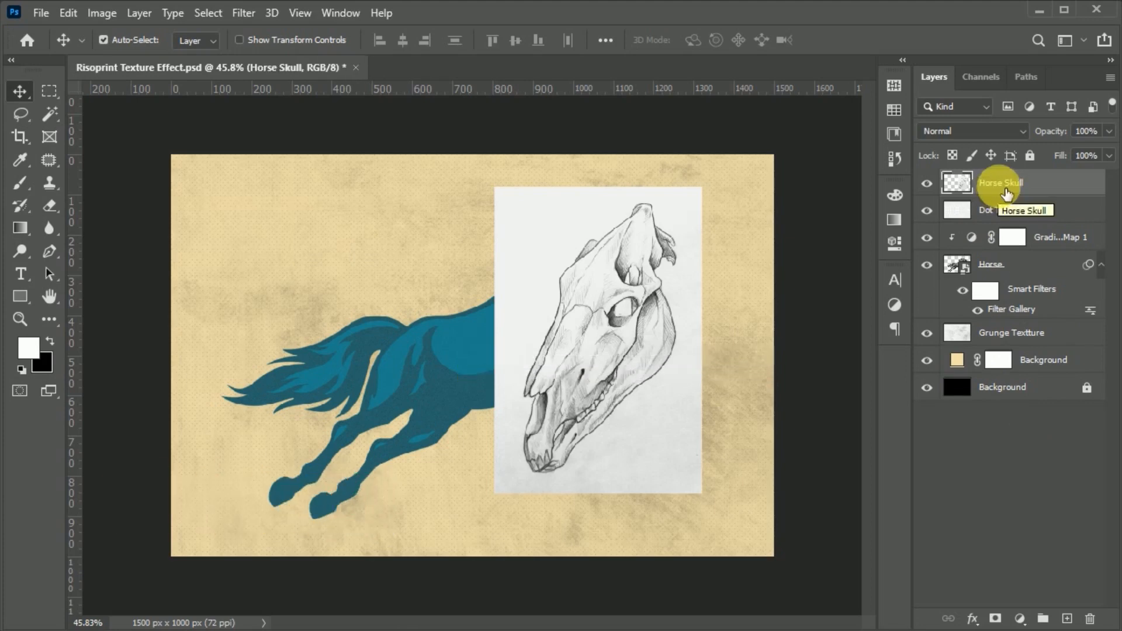
Remove the light background around the skull drawing with the Magic Wand and clear the selection.
left_click(49, 113)
left_click(524, 217)
key("Delete")
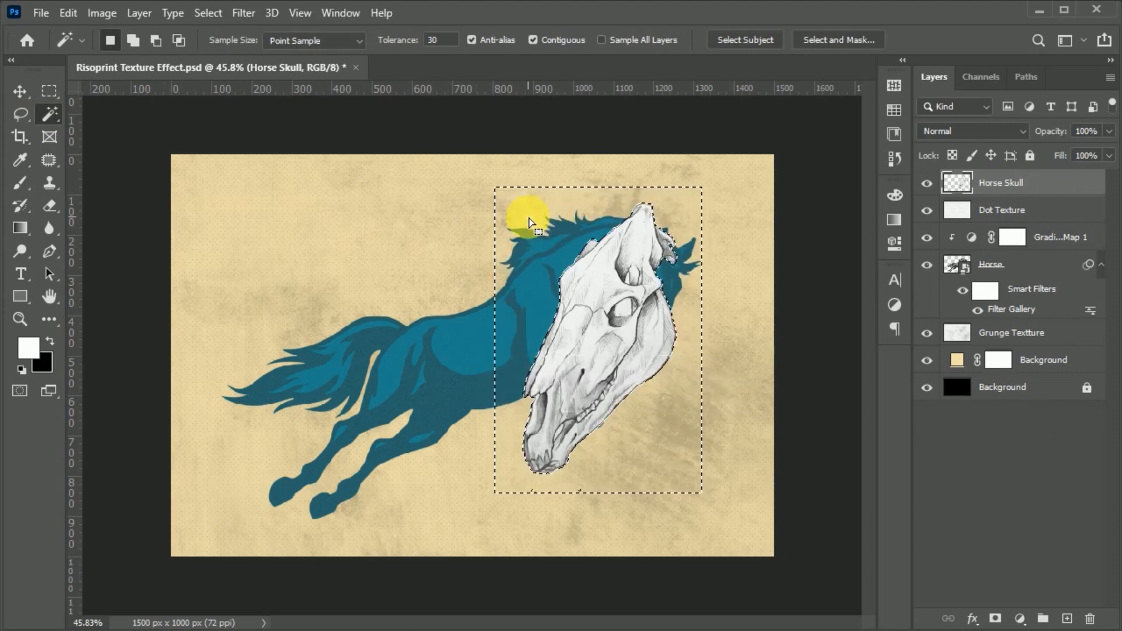
key("ctrl+d")
left_click(647, 217)
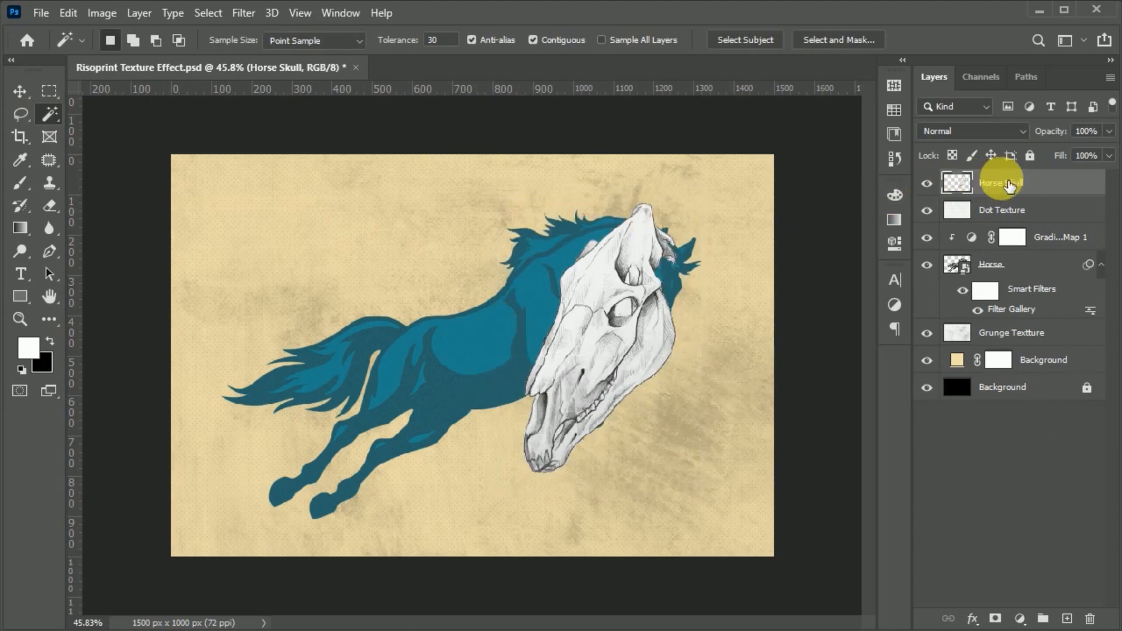
Convert the Horse Skull layer to a smart object, then flip, shrink to about 61% and rotate it over the horse's head.
right_click(1047, 181)
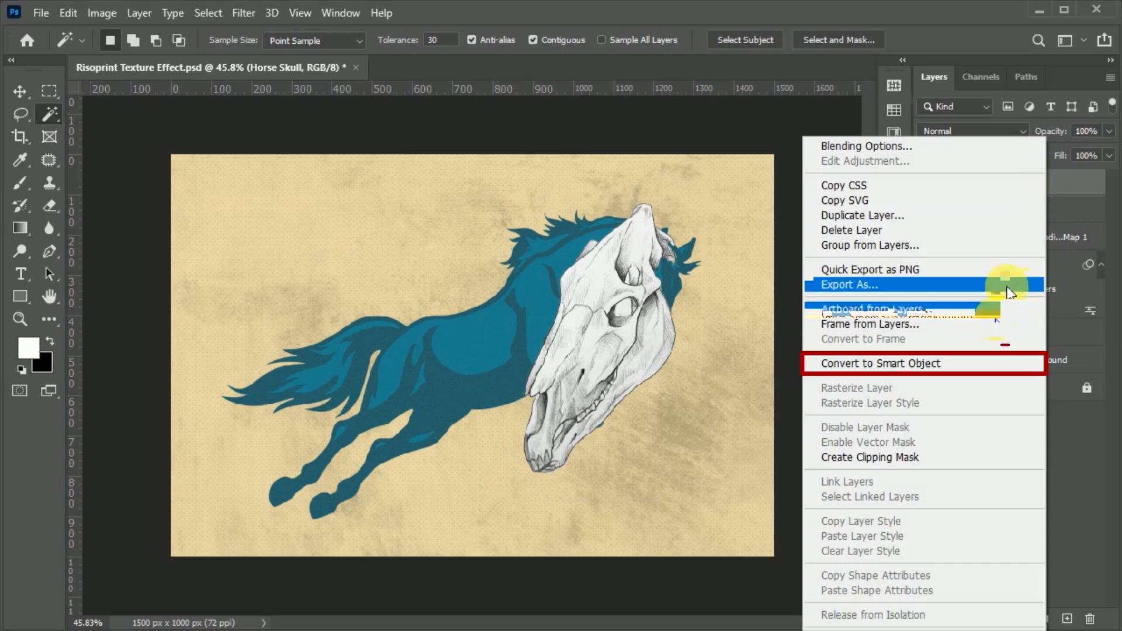
left_click(992, 366)
key("ctrl+t")
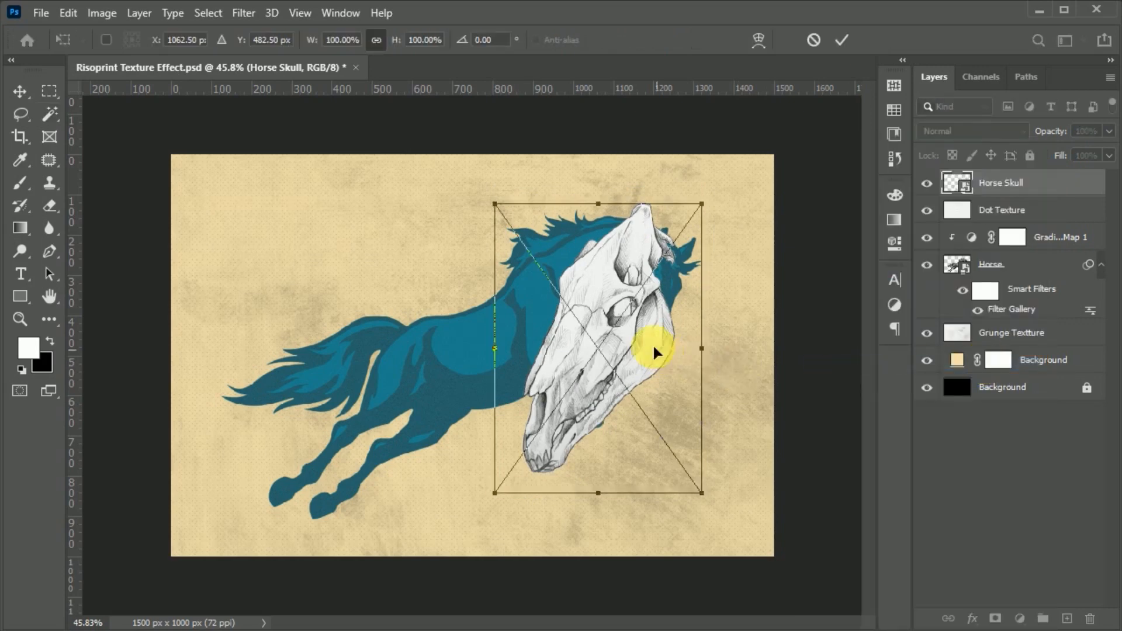
right_click(639, 322)
left_click(720, 594)
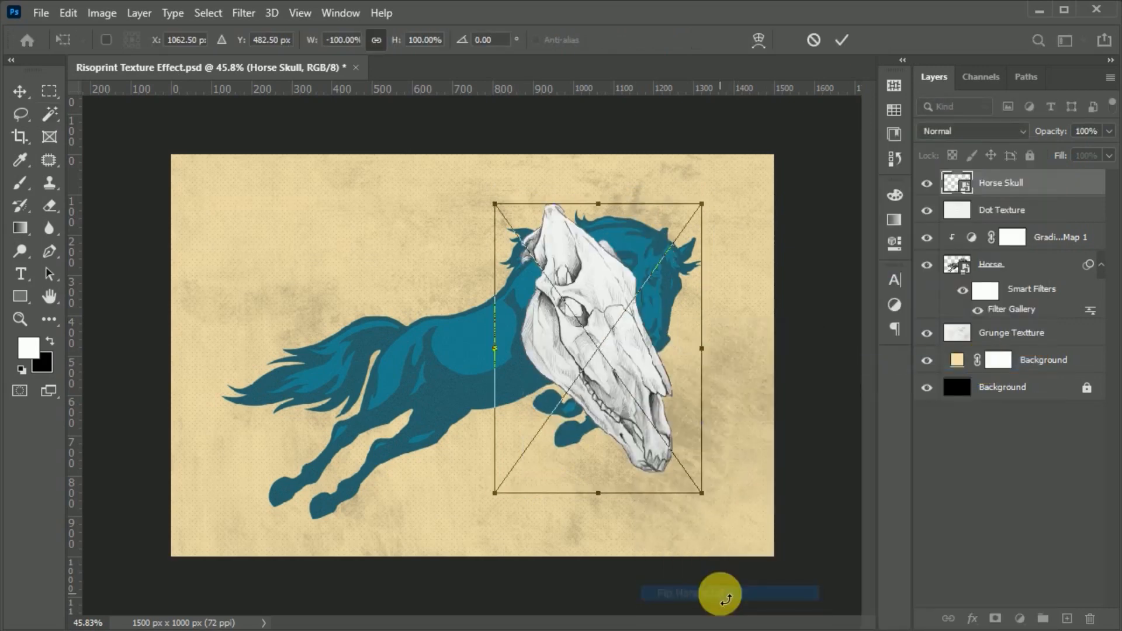
left_click_drag(701, 358, 614, 476)
left_click_drag(608, 388, 654, 342)
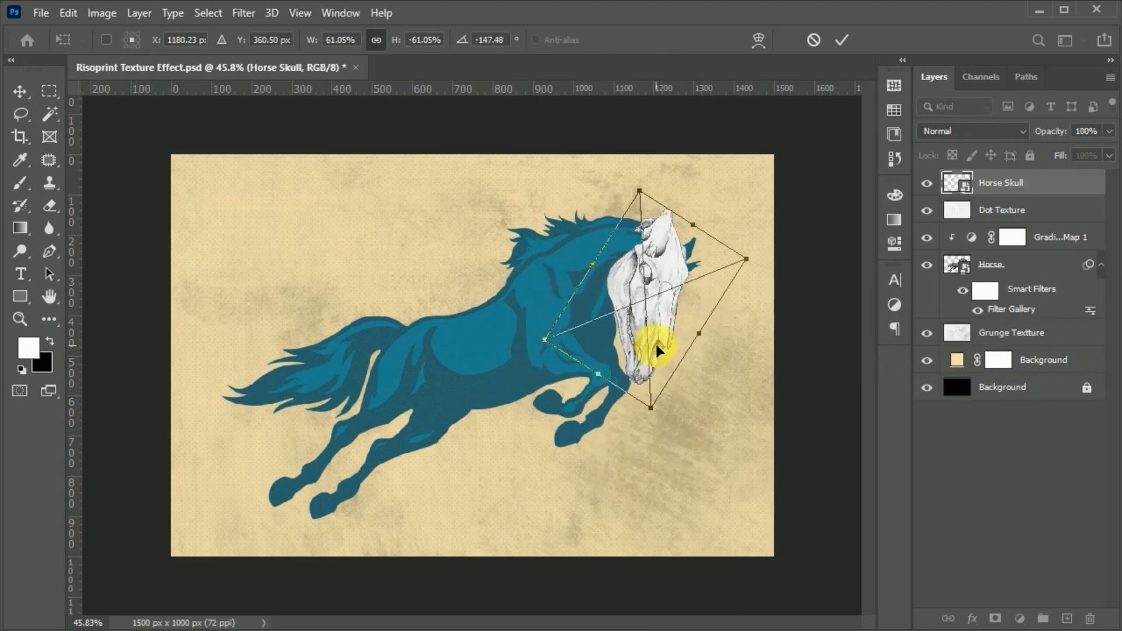
left_click(842, 40)
Add a Gradient Map adjustment above the Horse Skull layer and clip it to the skull.
scroll(714, 269, "up", 3)
left_click(21, 91)
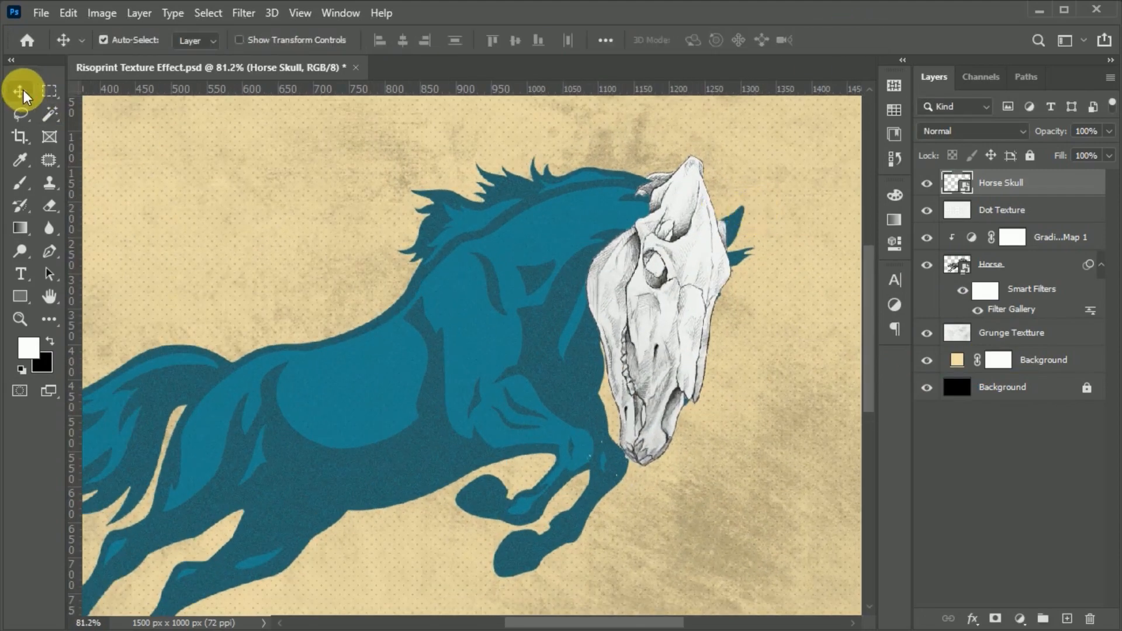
left_click(938, 446)
left_click(1030, 195)
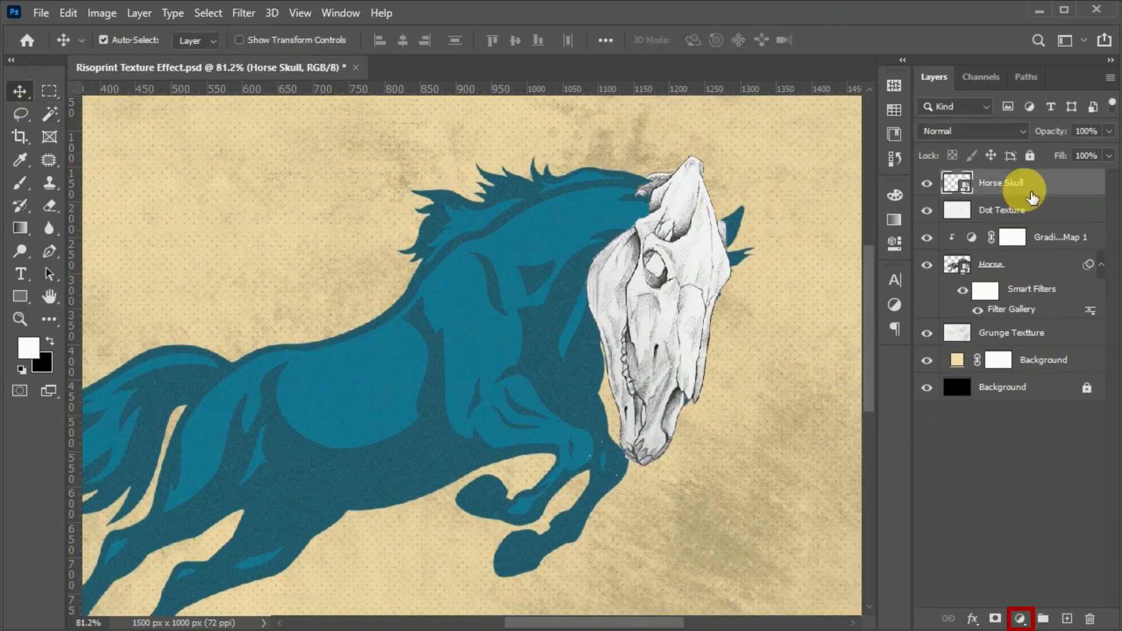
left_click(1020, 618)
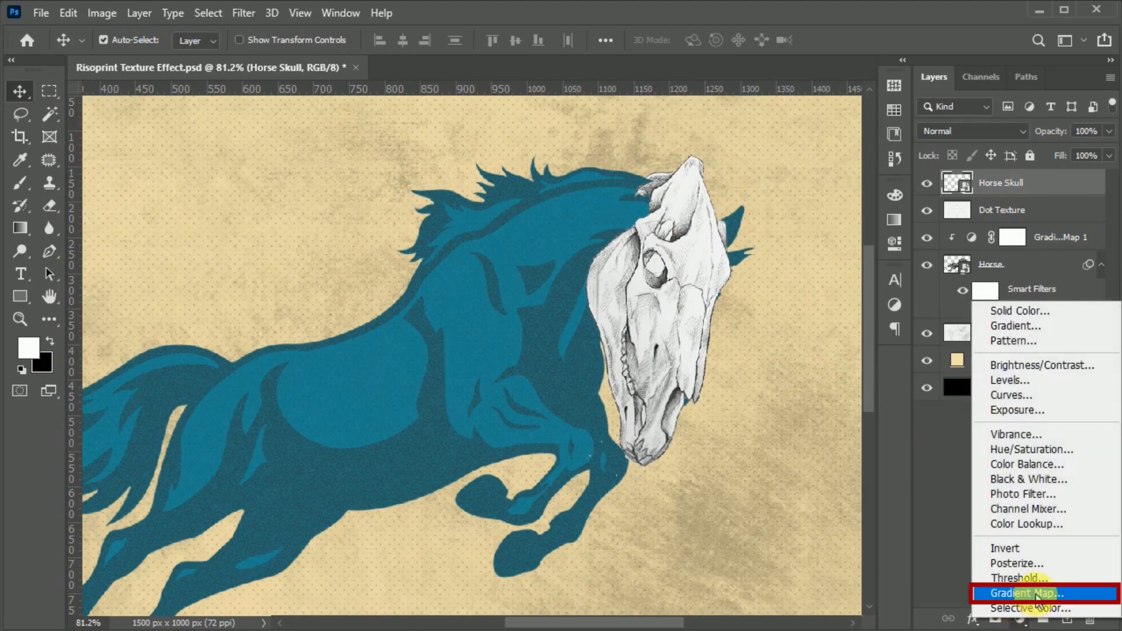
left_click(1069, 593)
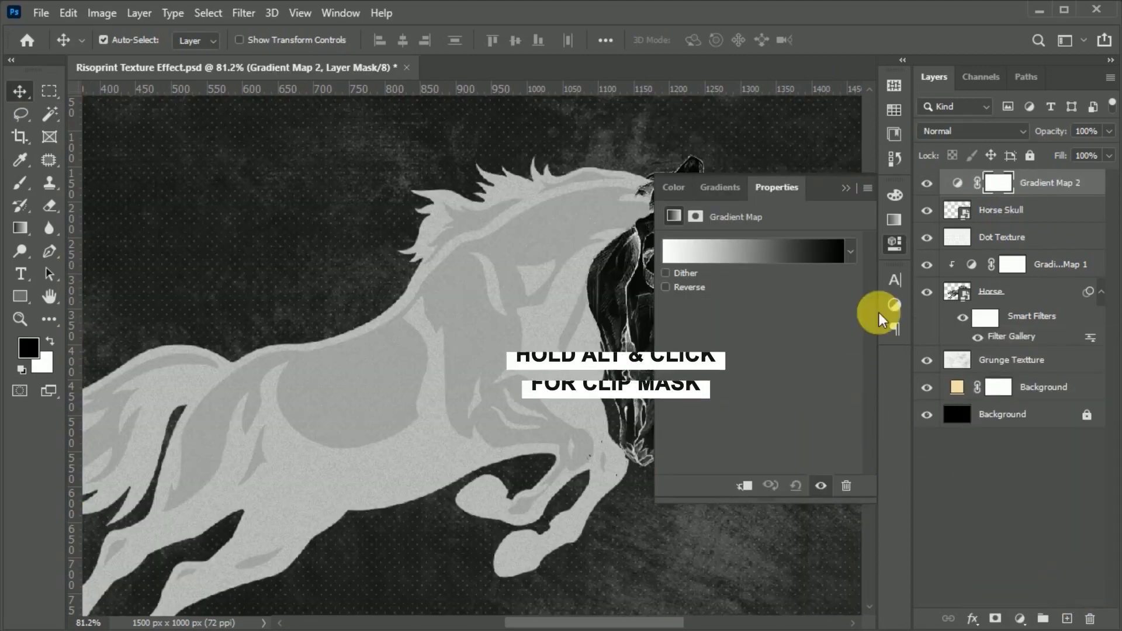
left_click(962, 202, "alt")
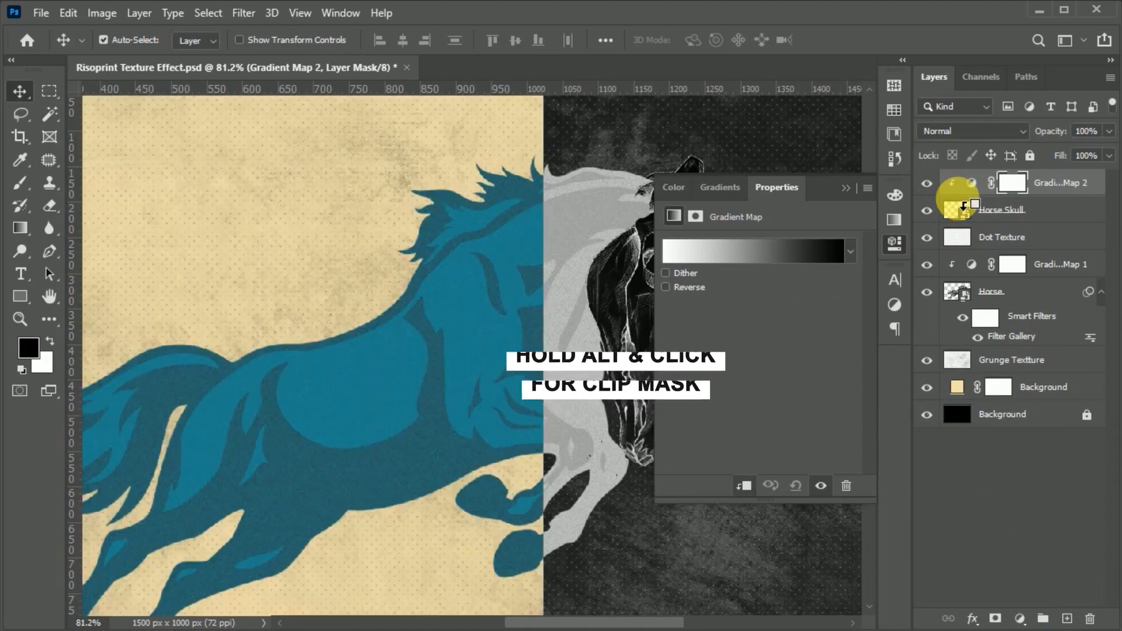
Set the skull gradient map's starting color stop to dark brown 332121.
left_click(765, 252)
left_click(769, 524)
left_click(736, 374)
left_click_drag(735, 374, 748, 374)
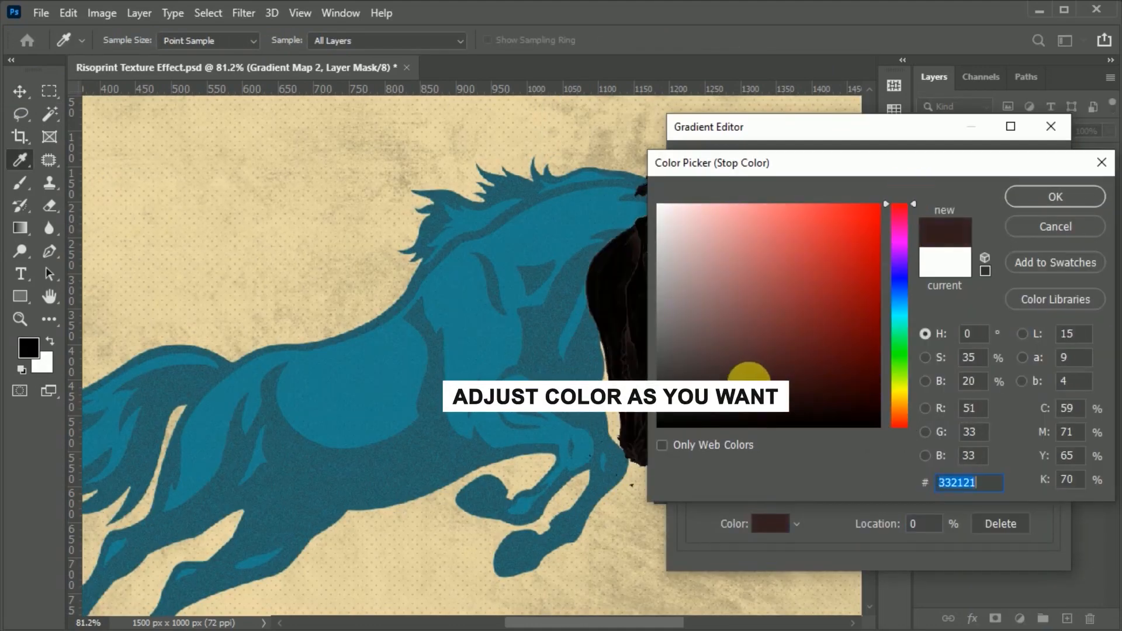
left_click(1055, 197)
Set the skull gradient map's end color stop to a bright coral red and apply the gradient.
left_click(1048, 454)
left_click(770, 524)
left_click(841, 250)
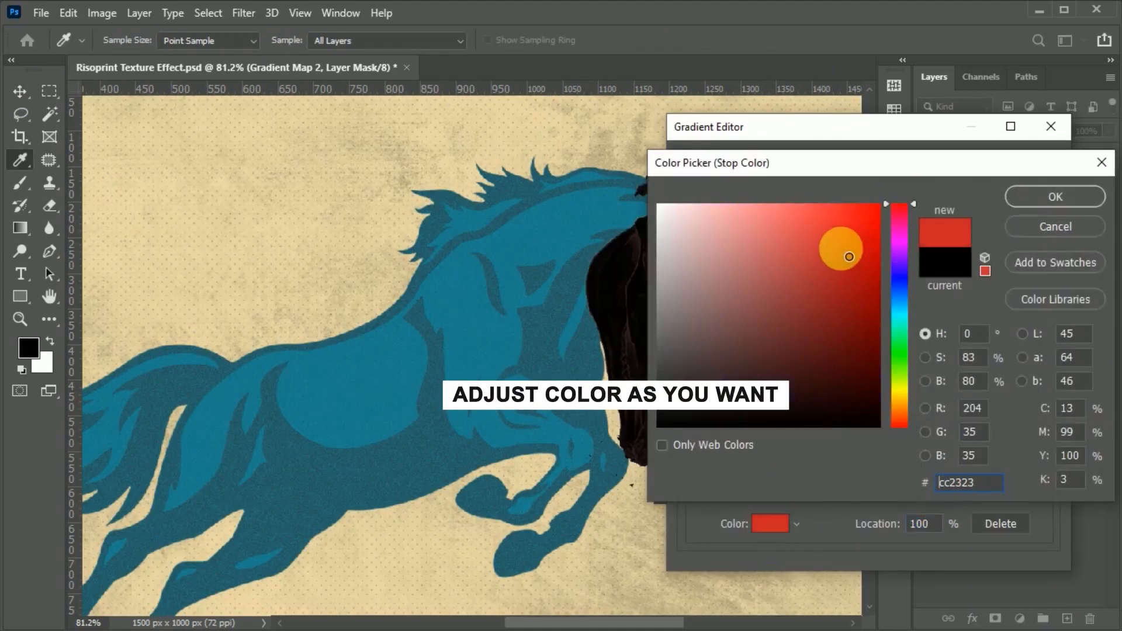
left_click(1023, 199)
left_click(775, 526)
left_click(806, 224)
left_click(1042, 197)
left_click(1026, 167)
left_click(891, 243)
Set the Horse Skull layer's blend mode to Color.
left_click(993, 210)
left_click(1019, 132)
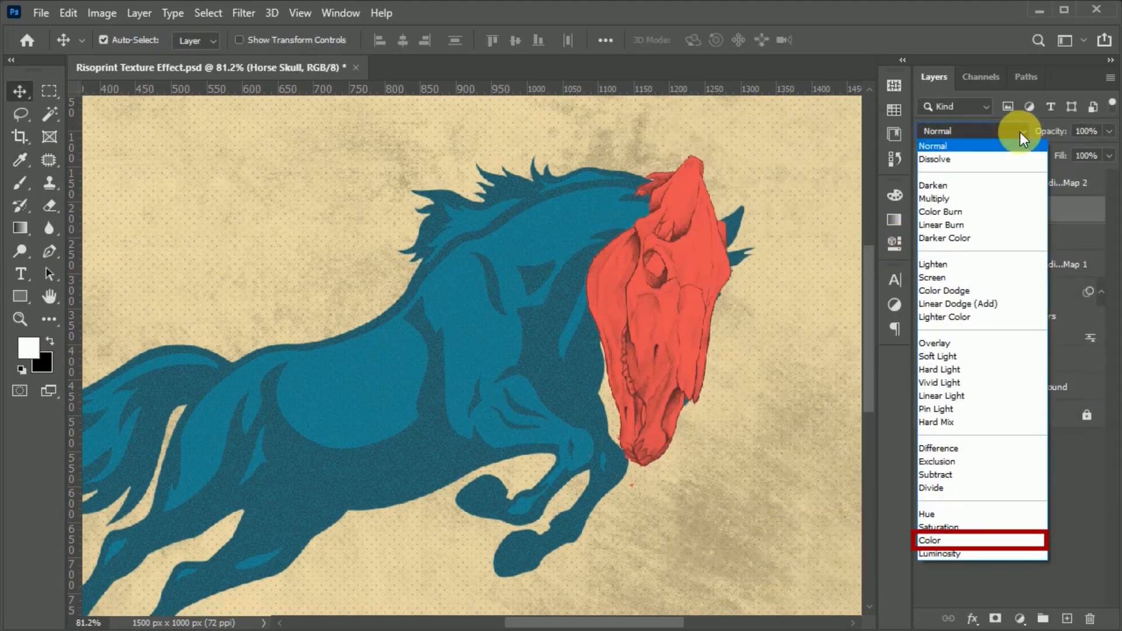
left_click(932, 539)
Scale the skull to about 41% and rotate it to about -152.6° so it fits over the horse's face.
key("ctrl+t")
left_click_drag(685, 354, 638, 366)
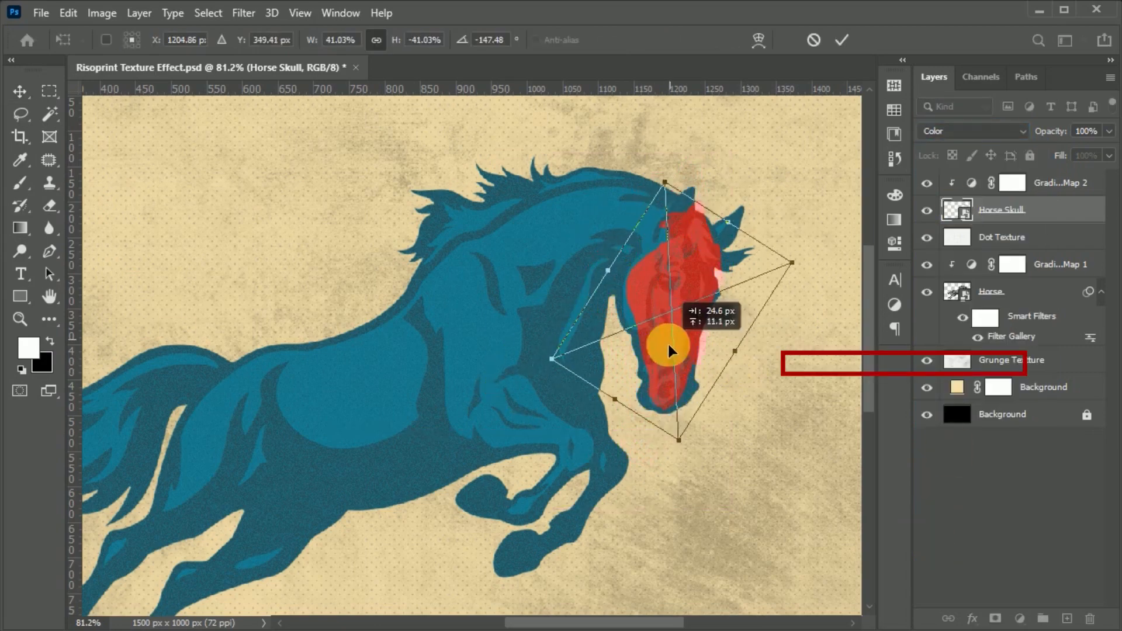
scroll(723, 261, "up", 5)
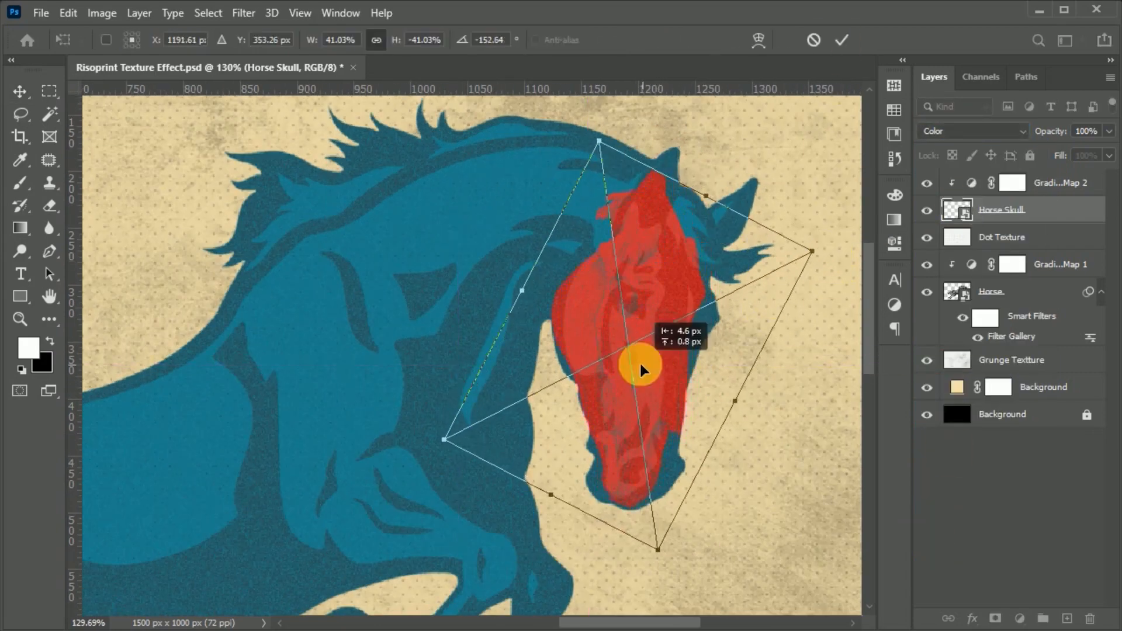
left_click(842, 40)
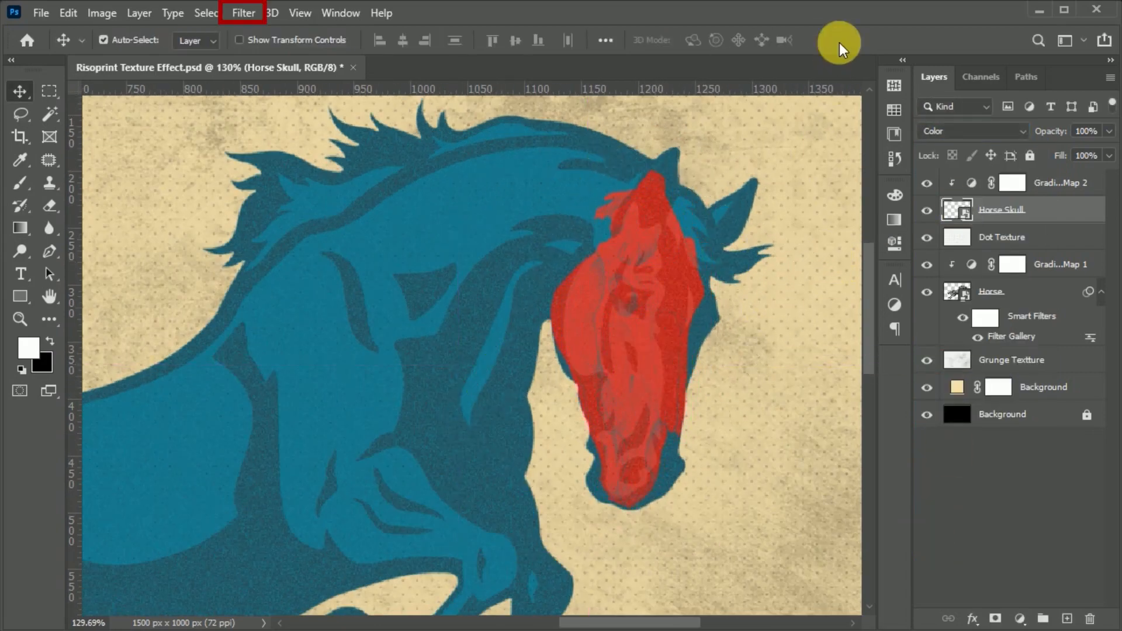
Apply the Filter Gallery's Grain texture to the skull with intensity 85, contrast 25 and Regular grain type.
left_click(252, 11)
left_click(294, 85)
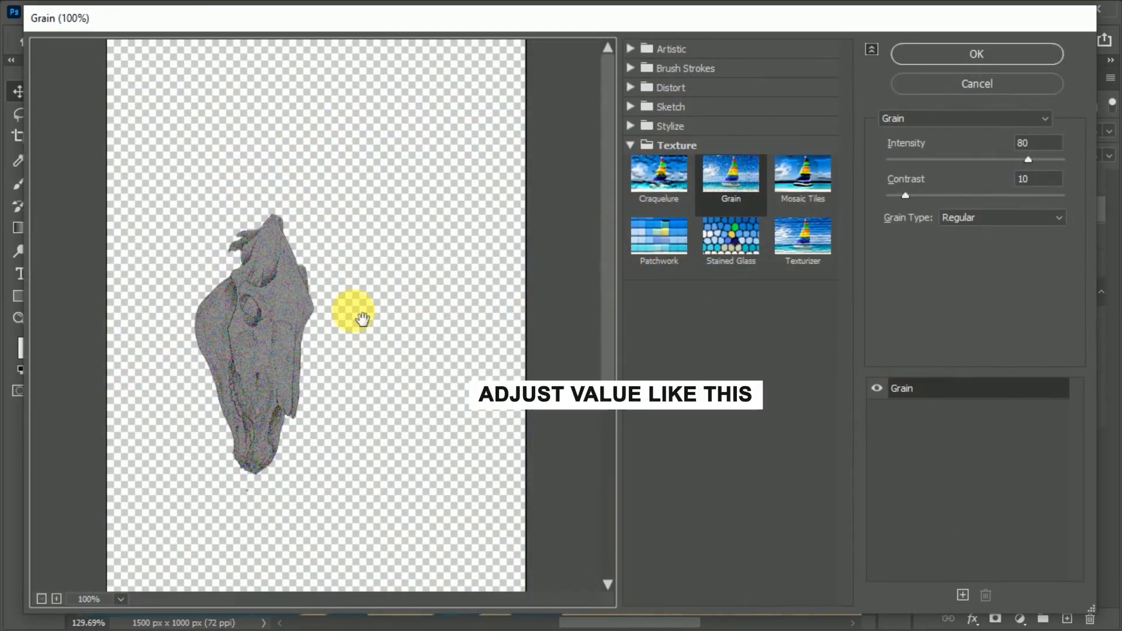
left_click_drag(1028, 159, 1036, 159)
double_click(1017, 180)
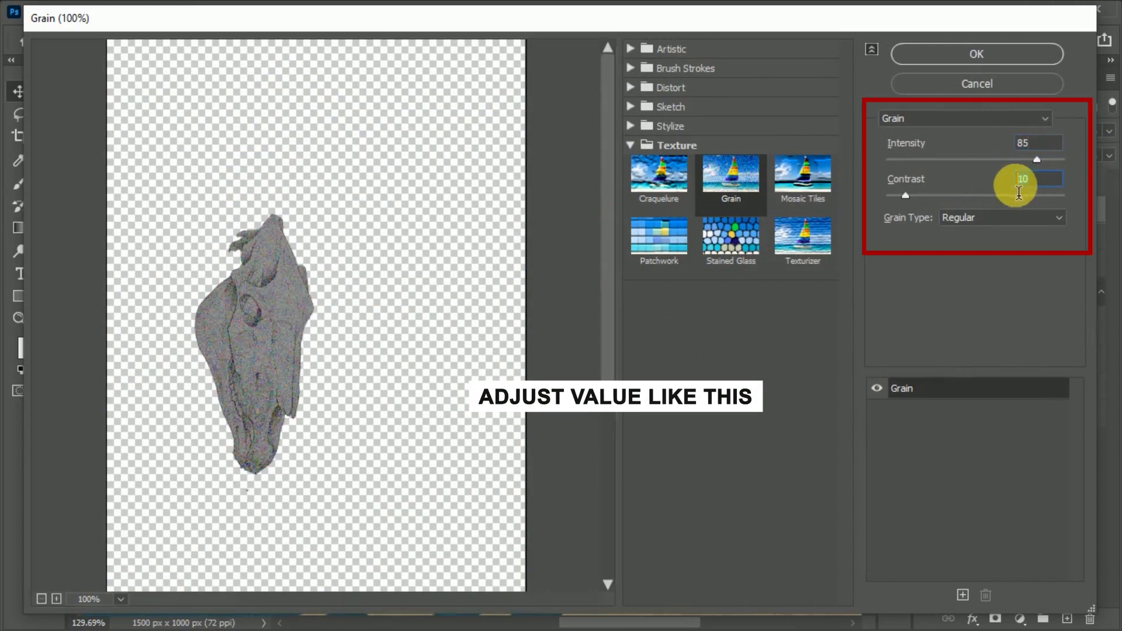
type("25")
left_click(1001, 54)
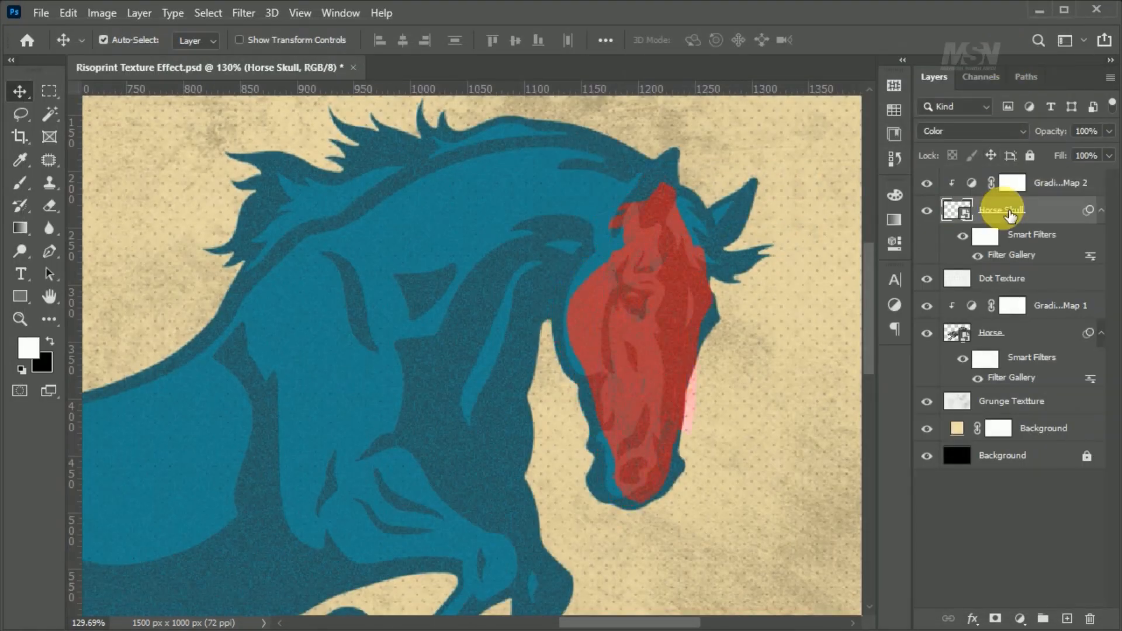
Add a layer mask to the Horse Skull layer and brush away the red spill outside the horse's face.
left_click(996, 619)
left_click(15, 185)
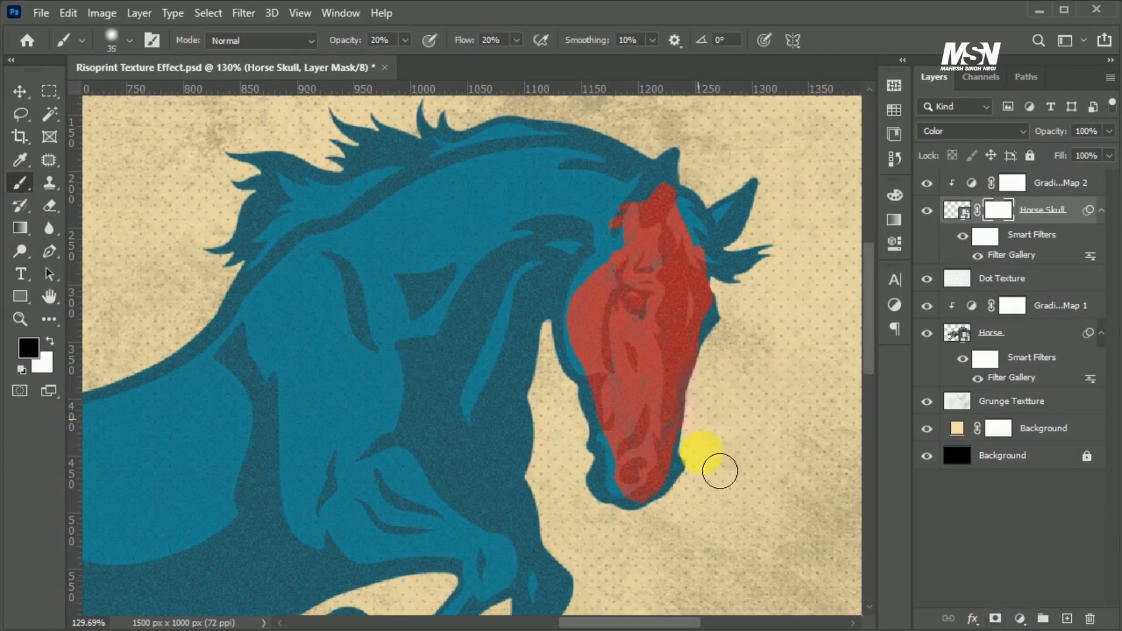
key("v")
Paste the cloud image as a new top layer and remove its black background with the Magic Wand.
key("ctrl+0")
key("ctrl+v")
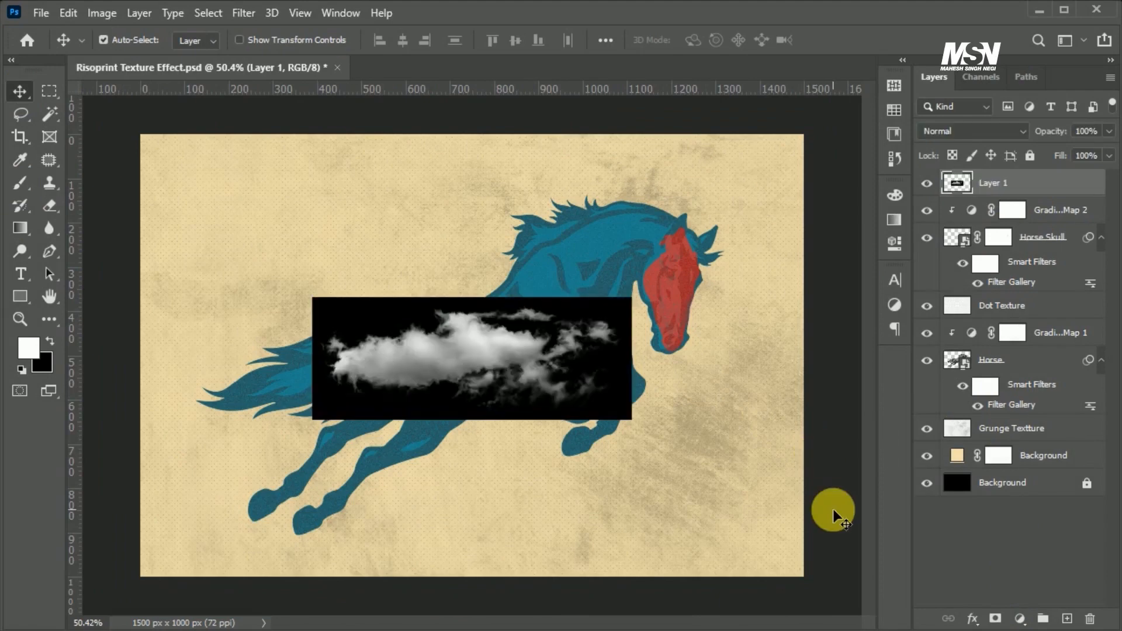
left_click(49, 115)
left_click(350, 320)
key("Delete")
key("ctrl+d")
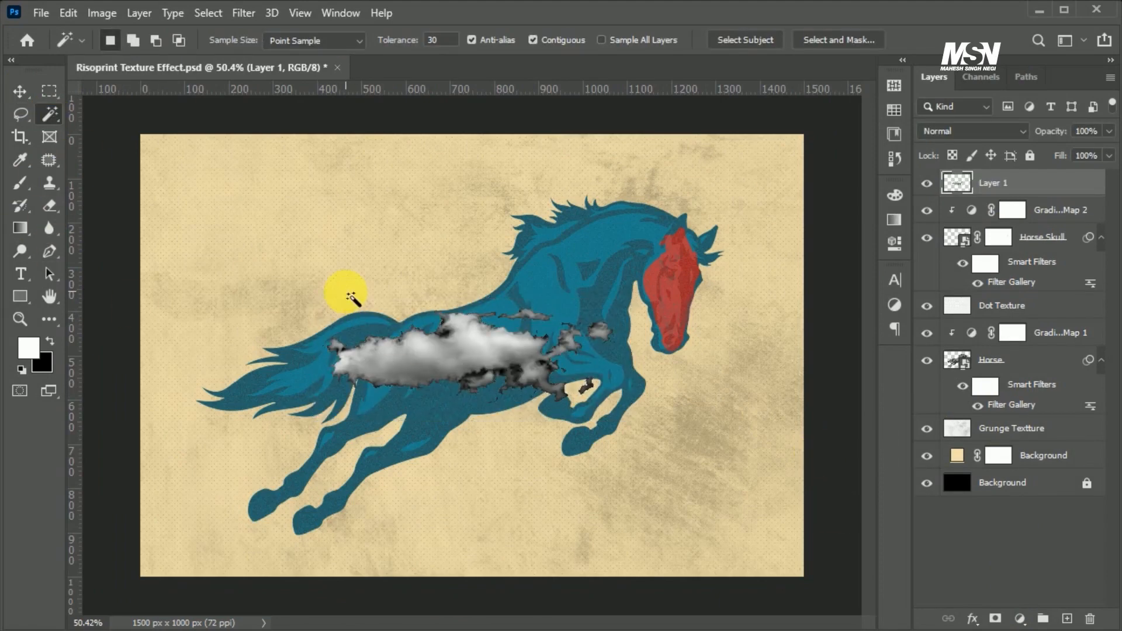
left_click(22, 91)
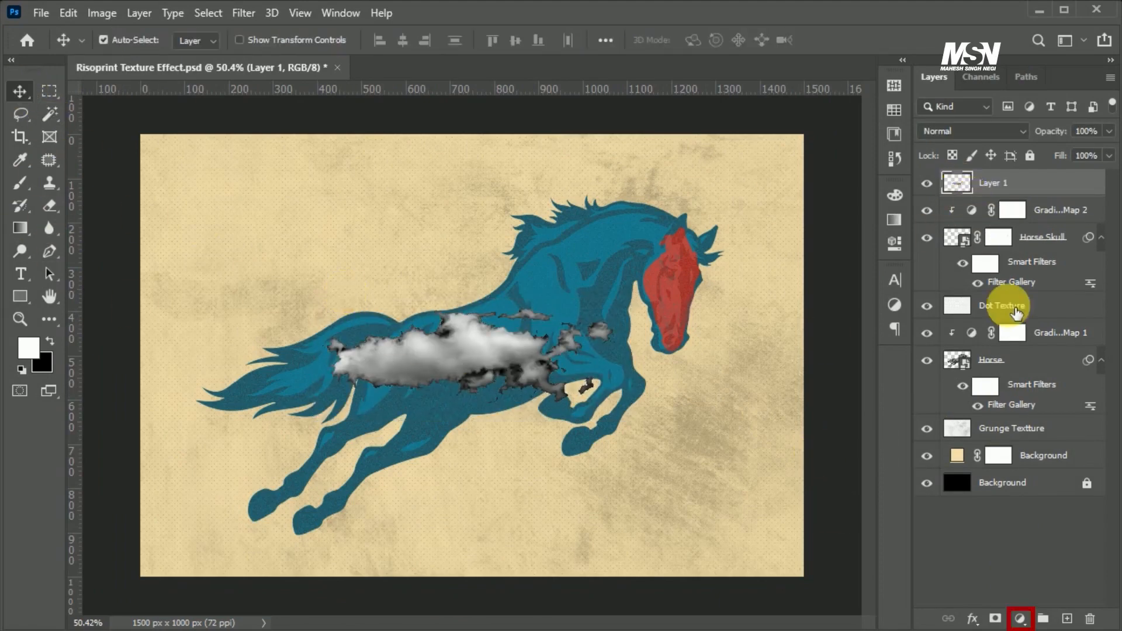
Add a Gradient Map adjustment above the cloud layer and clip it to the cloud.
left_click(1022, 618)
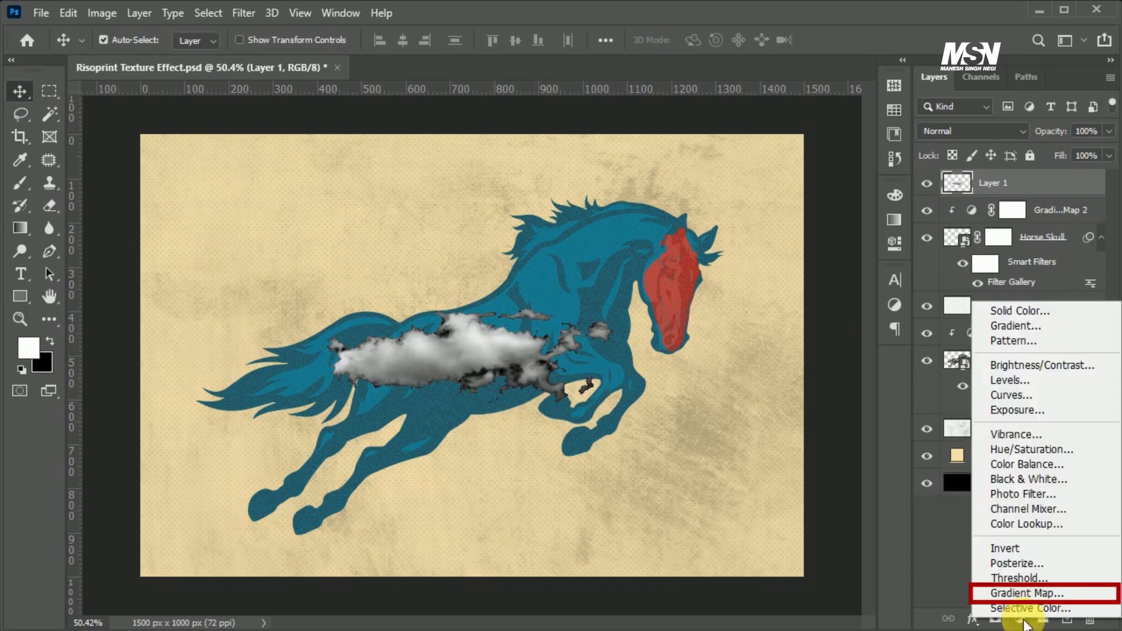
left_click(1040, 593)
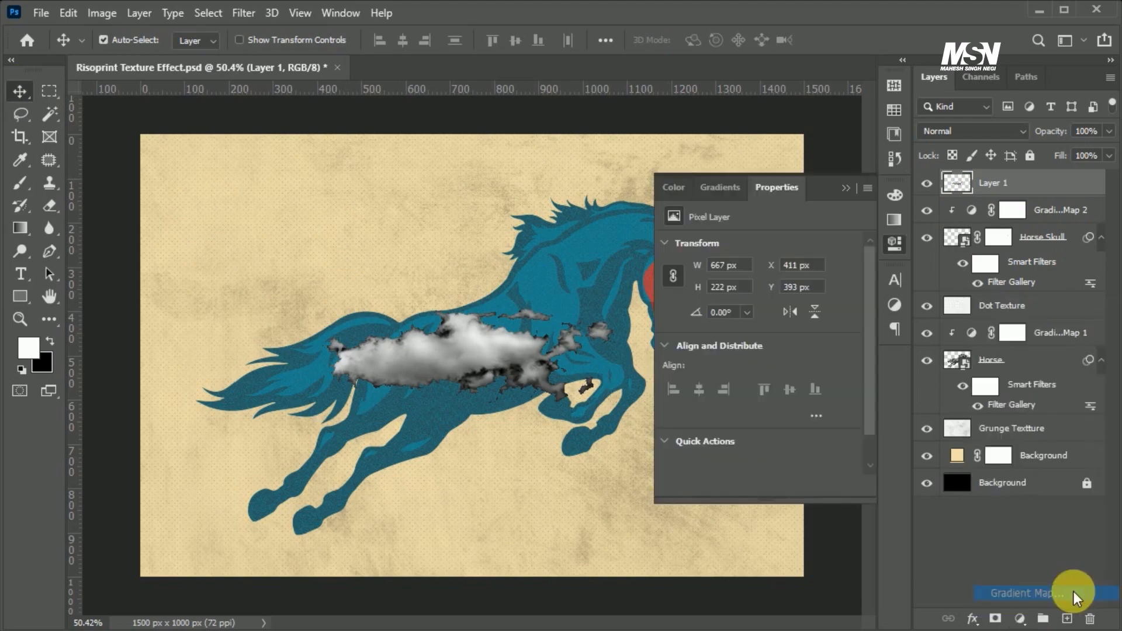
left_click(969, 209, "alt")
Set the cloud gradient map's starting color stop to a muted dark reddish brown.
left_click(783, 241)
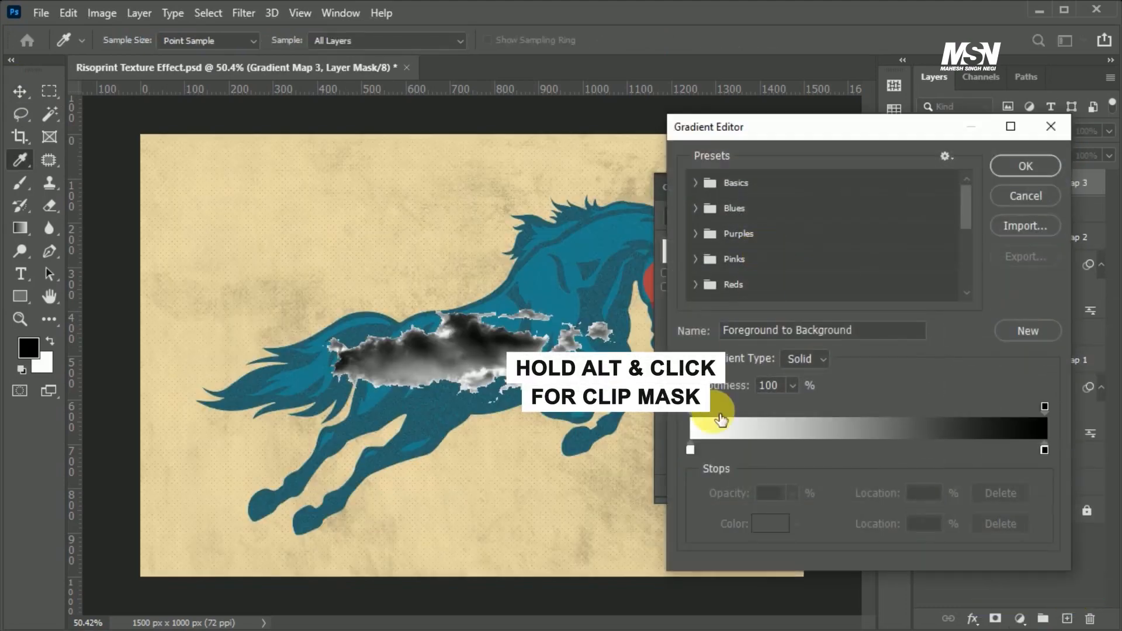
left_click(690, 449)
left_click(776, 529)
left_click_drag(748, 330, 724, 327)
left_click(1054, 196)
Set the cloud gradient map's end color stop to a light salmon pink and apply the gradient.
left_click(1044, 450)
left_click(769, 523)
mouse_move(726, 250)
left_mouse_down()
mouse_move(743, 287)
mouse_move(784, 302)
mouse_move(764, 223)
mouse_move(745, 206)
left_mouse_up()
left_click(1037, 197)
left_click(1025, 166)
left_click(894, 243)
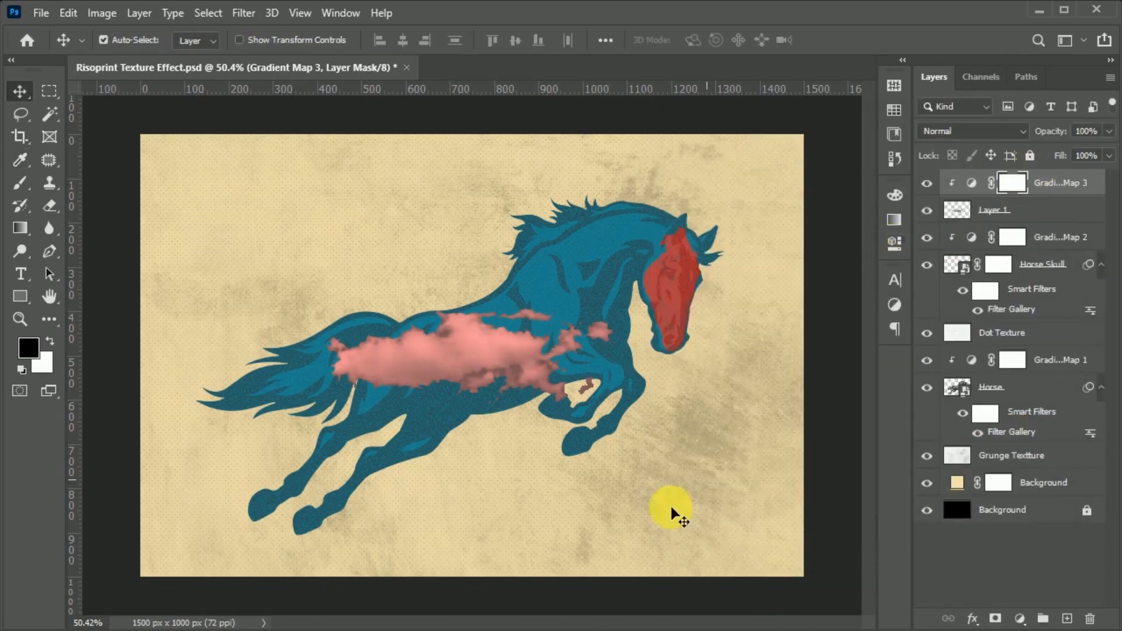
Set the cloud layer's blend mode to Hue and rotate it about -20° over the horse's back.
left_click(956, 209)
left_click(998, 129)
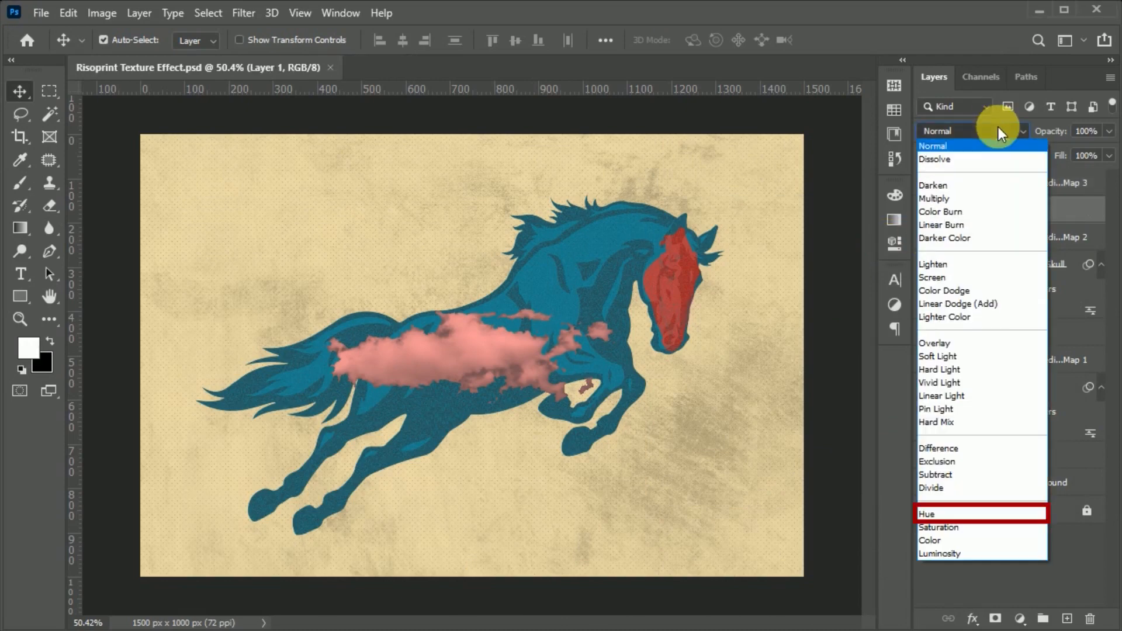
left_click(948, 518)
key("ctrl+t")
left_click_drag(626, 426, 589, 271)
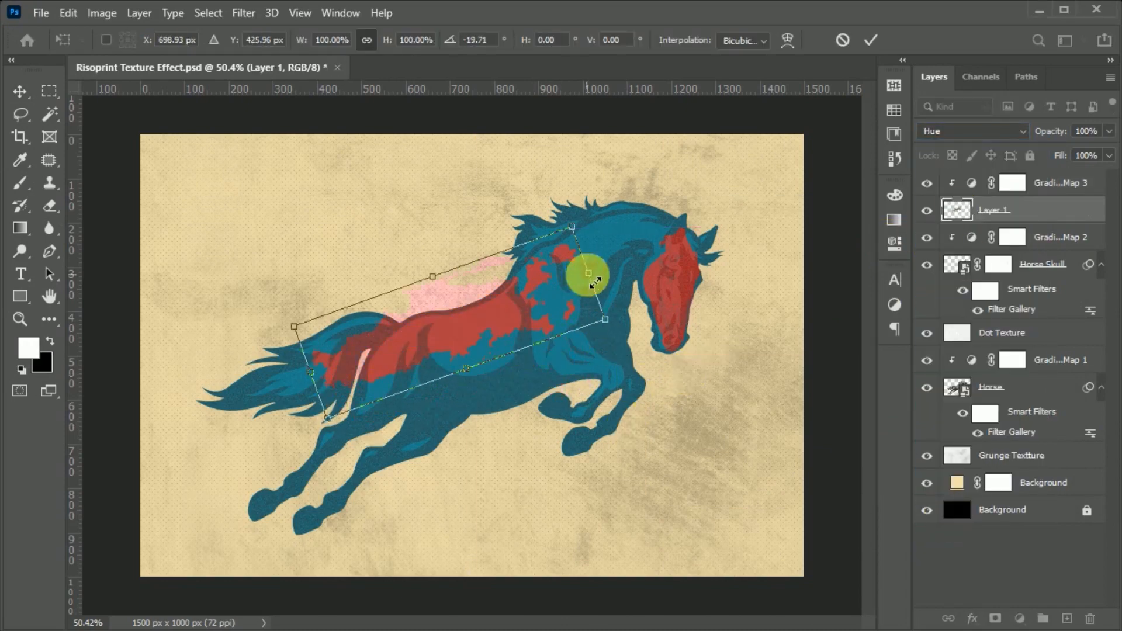
left_click(869, 40)
left_click(941, 550)
Duplicate the cloud with its gradient map, scale the copy to about 83%, and place it over the horse's belly.
left_click(979, 210)
left_click(980, 183, "shift")
key("ctrl+j")
key("ctrl+t")
left_click_drag(495, 331, 563, 405)
left_click_drag(633, 332, 610, 343)
left_click_drag(540, 396, 525, 393)
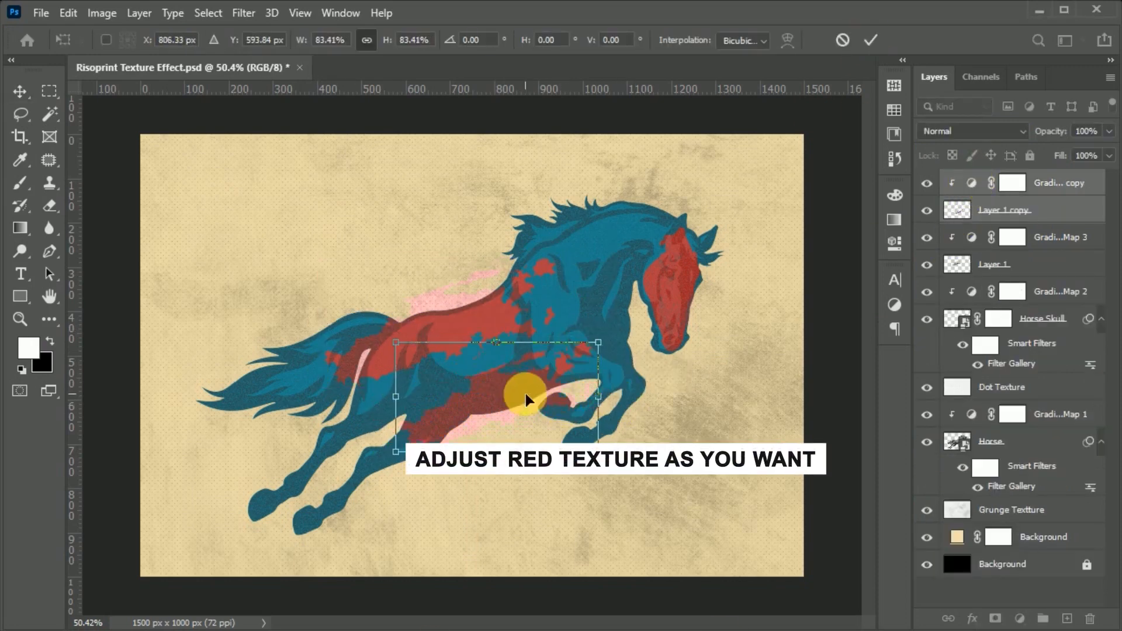
left_click(870, 40)
Reposition the original cloud and its gradient map over the horse's hindquarters and tail.
left_click(993, 264)
left_click(1051, 237, "shift")
key("ctrl+t")
left_click_drag(496, 324, 739, 407)
left_click(870, 39)
Duplicate the cloud with its gradient map again and rotate the copy about -74° over the front legs.
key("ctrl+j")
key("ctrl+t")
left_click_drag(721, 488, 738, 412)
left_click_drag(730, 333, 686, 275)
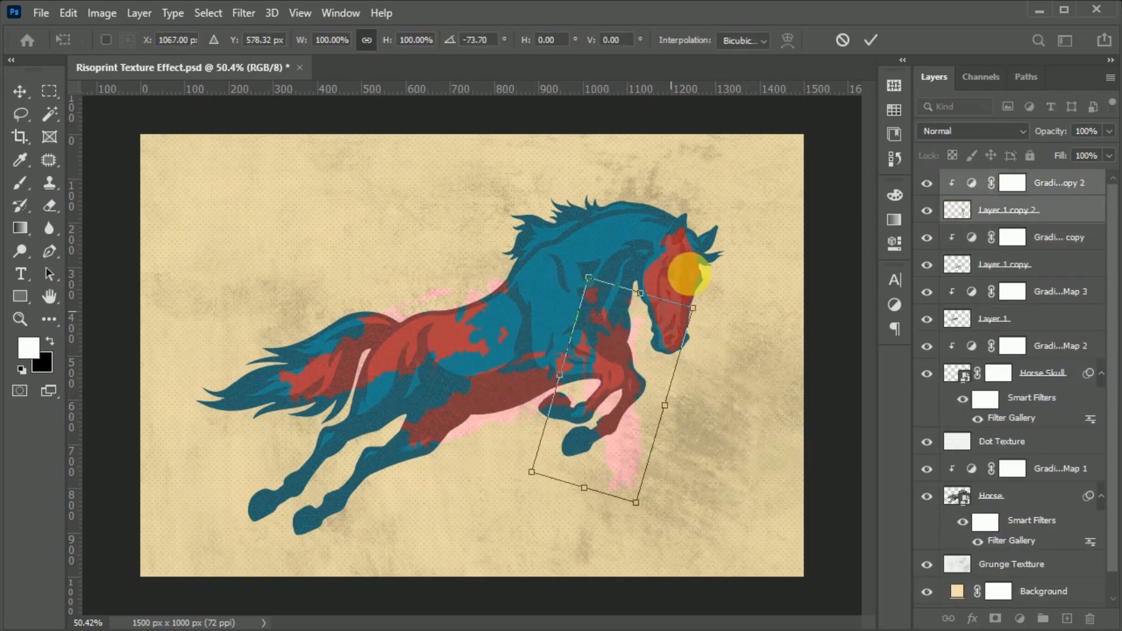
left_click(870, 39)
Duplicate the cloud pair once more and rotate and position the copy over the hind legs.
key("ctrl+j")
key("ctrl+t")
left_click_drag(611, 416, 326, 455)
left_click_drag(409, 315, 528, 403)
left_click_drag(371, 436, 422, 428)
left_click_drag(365, 482, 346, 483)
left_click(874, 40)
Fine-tune the rotation and position of the red clouds over the horse's belly and rump.
left_click(603, 383, "ctrl")
key("ctrl+t")
left_click_drag(669, 319, 619, 242)
left_click_drag(495, 397, 498, 399)
key("Return")
left_click_drag(438, 337, 418, 343)
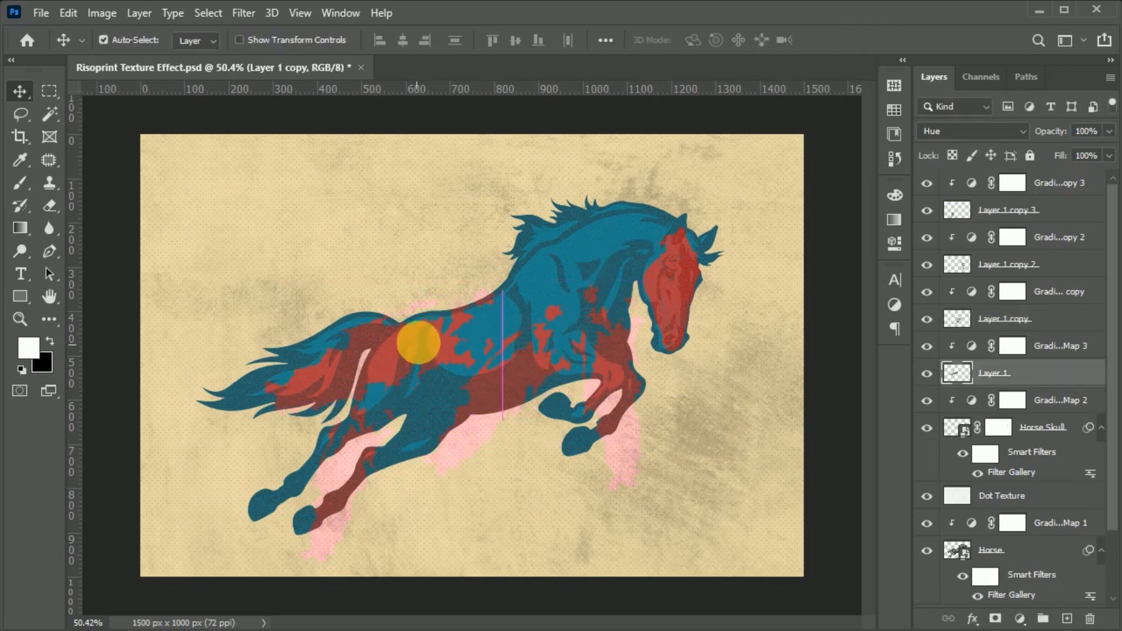
Duplicate the top cloud with its gradient map and rotate it to about 72° over the horse's mane.
left_click(1006, 210)
left_click(1034, 183, "shift")
key("ctrl+j")
key("ctrl+t")
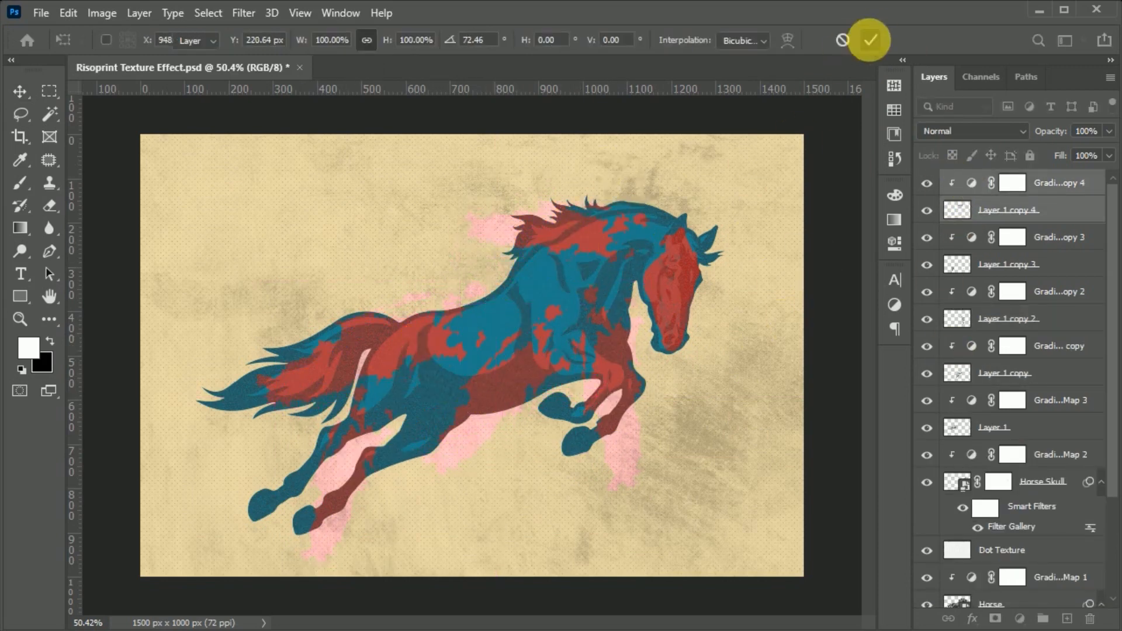
left_click(870, 41)
Load the Horse layer's outline as a selection and use it to mask Layer 1 and Layer 1 copy.
scroll(1099, 468, "down", 5)
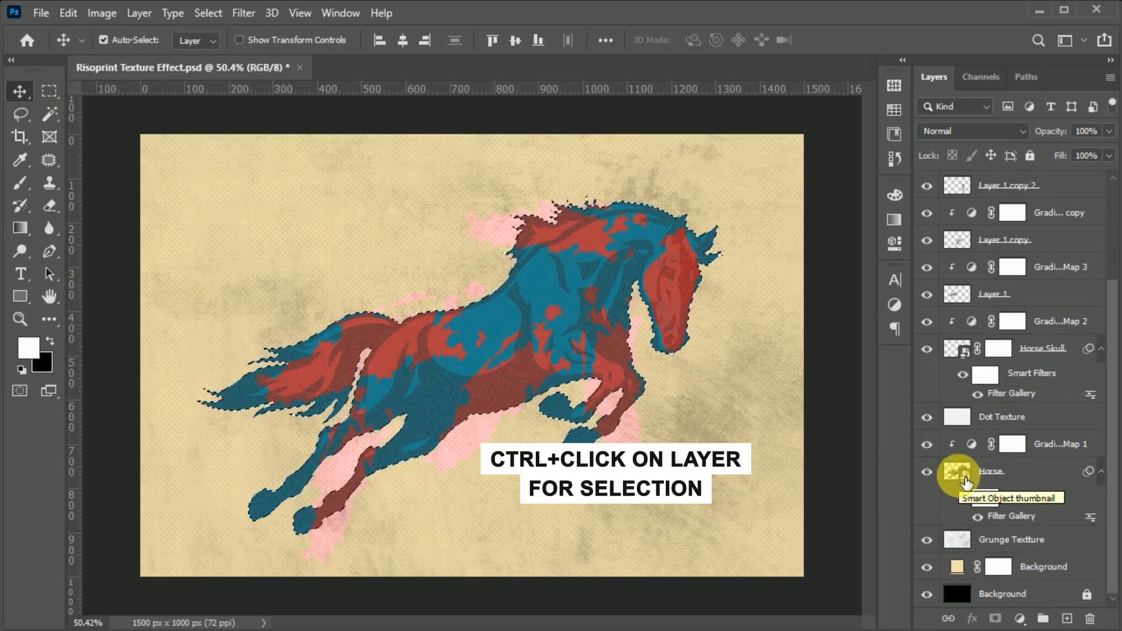
key("ctrl+d")
left_click(962, 359, "ctrl")
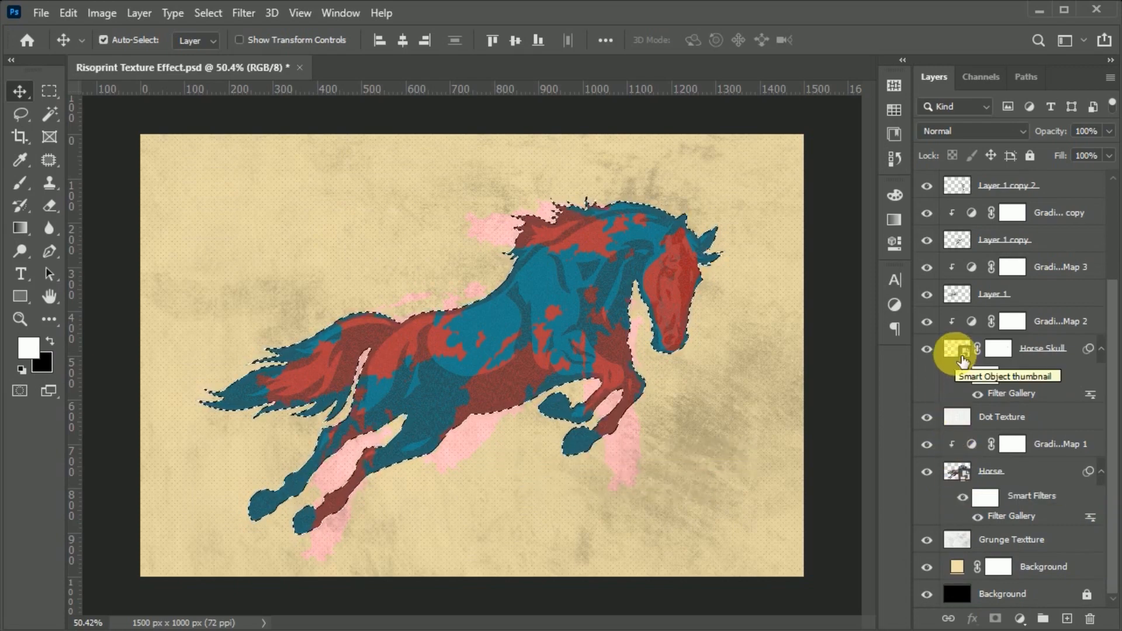
left_click(959, 295)
left_click(995, 619)
left_click(959, 474, "ctrl")
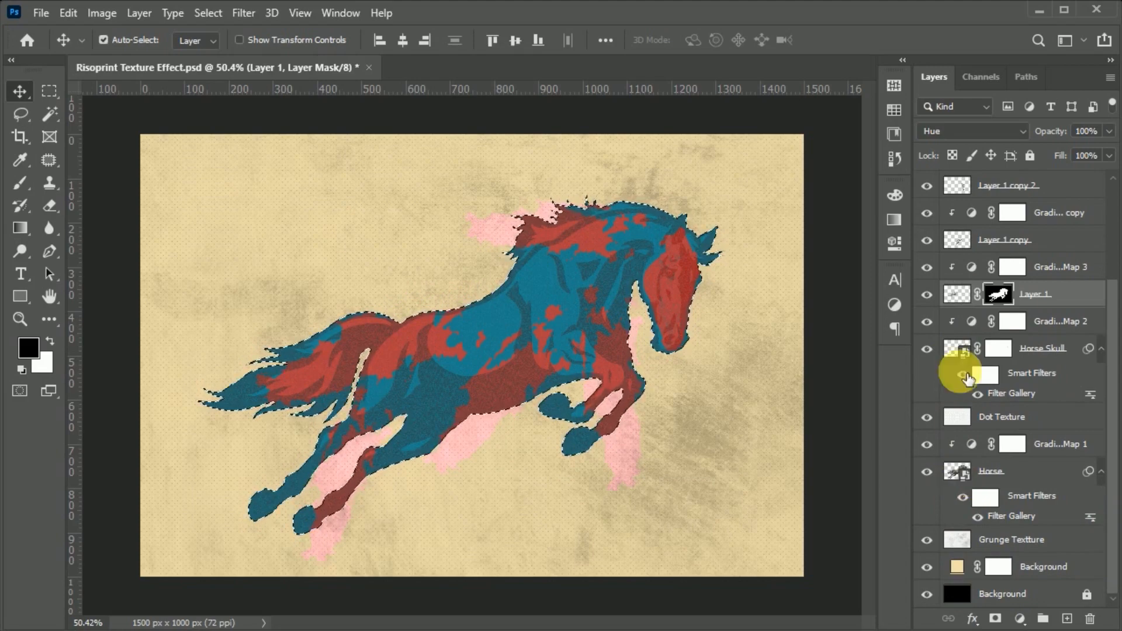
left_click(957, 240)
left_click(995, 618)
Mask Layer 1 copy 2 and Layer 1 copy 3 with the Horse layer's outline.
left_click(958, 470, "ctrl")
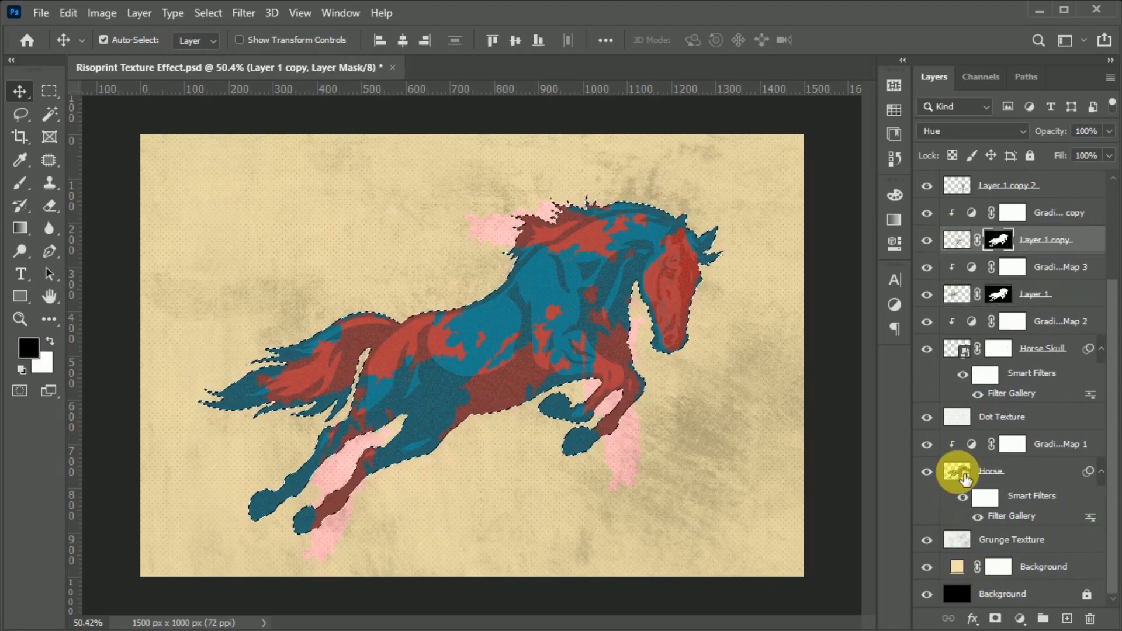
scroll(1102, 500, "up", 2)
left_click(956, 229)
left_click(995, 618)
left_click_drag(1110, 529, 1114, 591)
left_click(960, 475, "ctrl")
left_click_drag(1107, 538, 1114, 439)
left_click(955, 268)
left_click(995, 618)
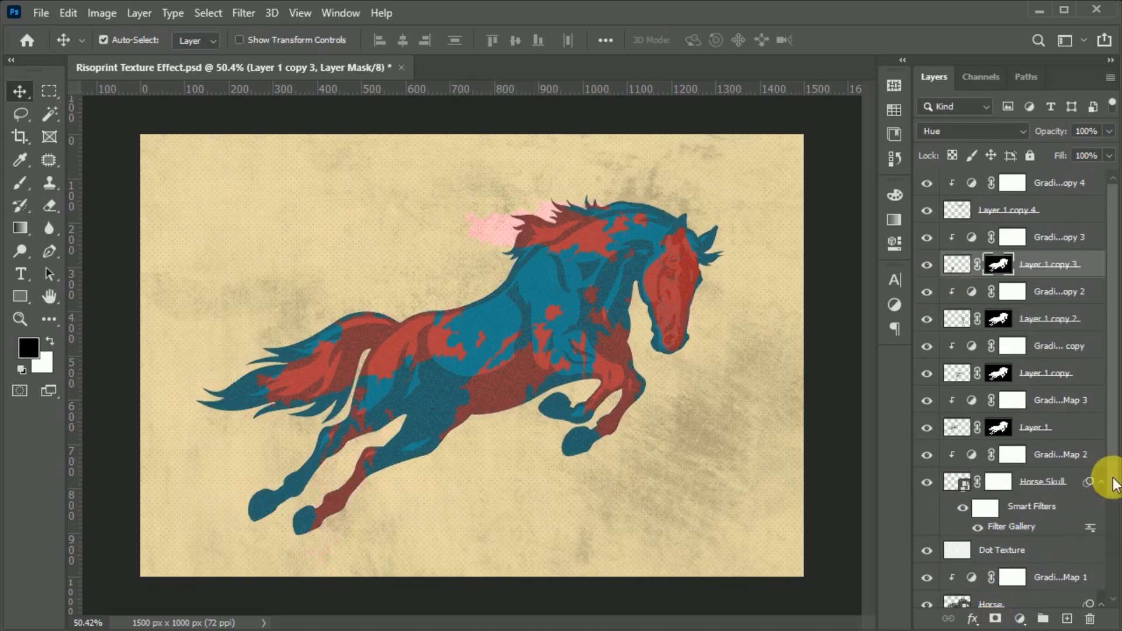
Mask Layer 1 copy 4 with the Horse layer's outline.
mouse_move(1108, 433)
left_mouse_down()
mouse_move(1115, 546)
mouse_move(1110, 440)
left_mouse_up()
left_click(961, 485, "ctrl")
left_click(958, 211)
left_click(995, 618)
Group all masked cloud layers with their gradient maps and name the group Red Texture.
left_click(963, 179)
left_click(958, 427, "shift")
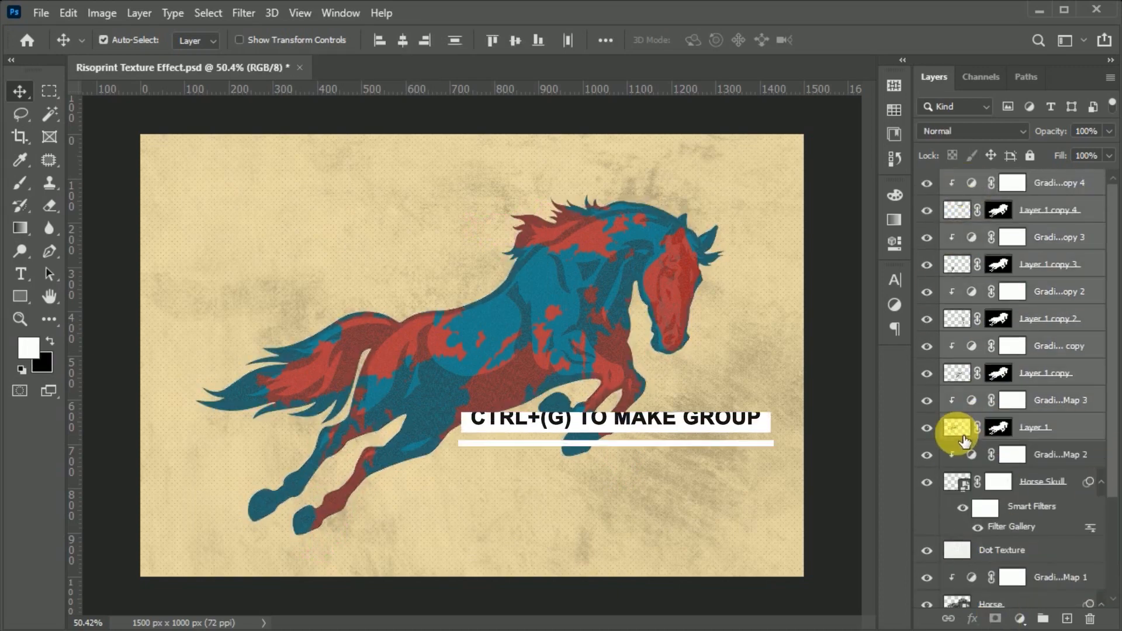
key("ctrl+g")
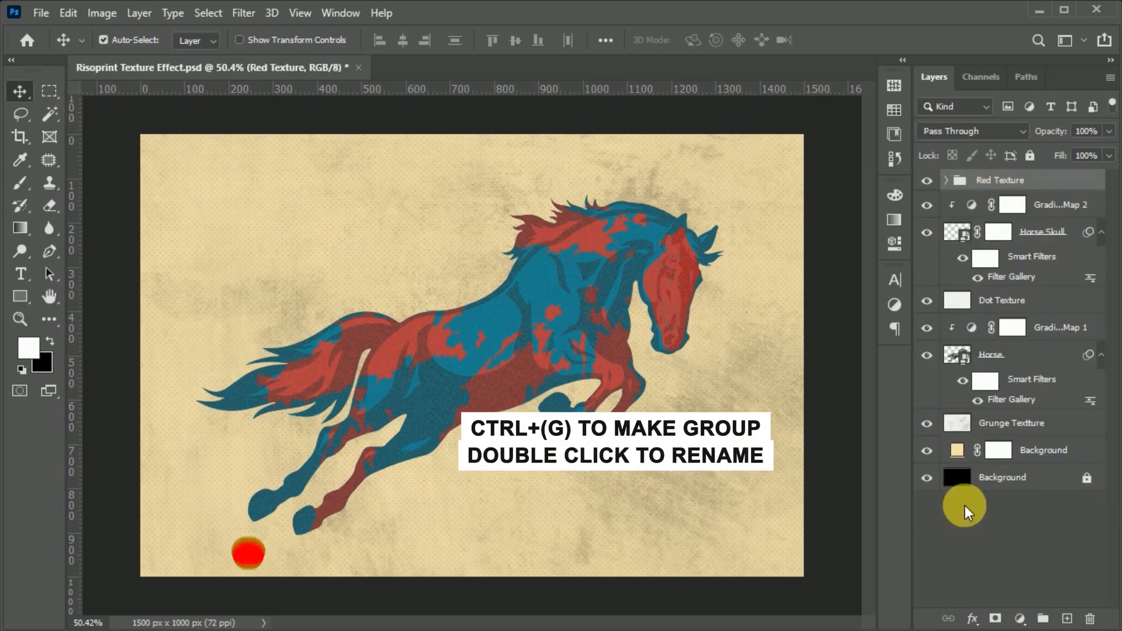
Paste the red ribbon as a new top layer, rotate it about 77°, and scale it down over the horse's tail.
key("ctrl+v")
key("ctrl+t")
left_click_drag(726, 351, 730, 418)
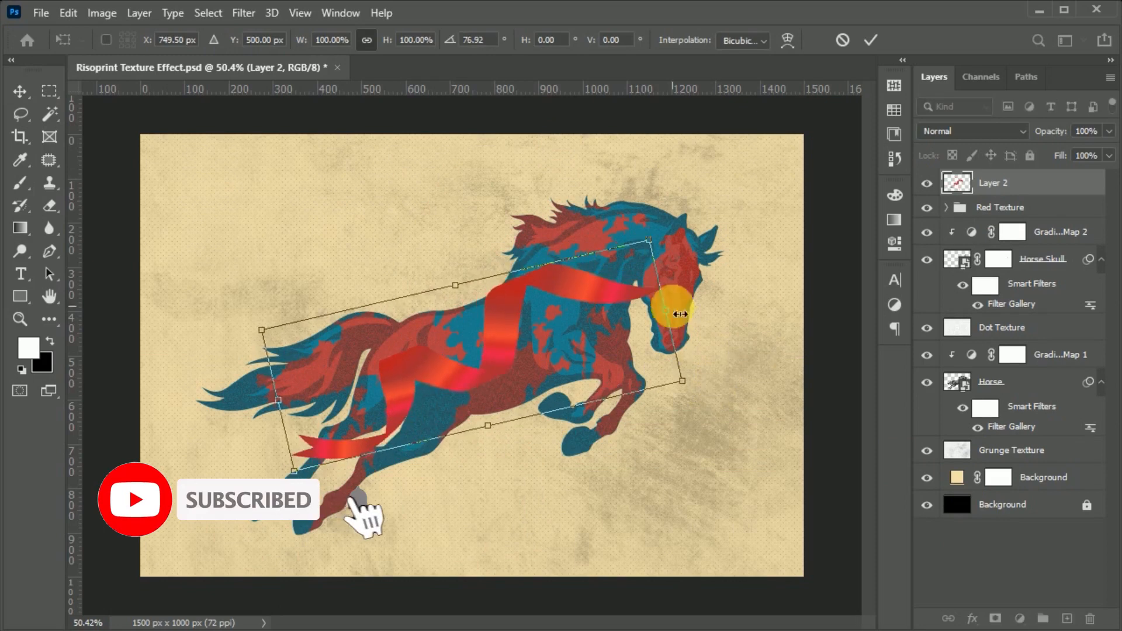
left_click_drag(671, 311, 586, 330)
left_click_drag(480, 364, 281, 392)
left_click(871, 40)
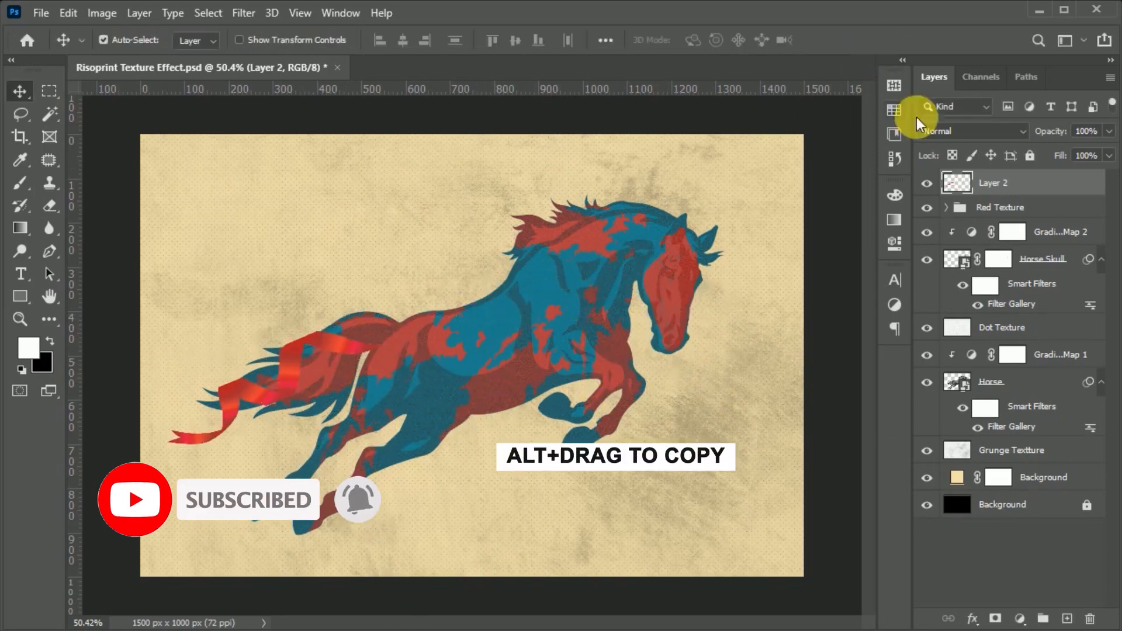
Copy the ribbon, then shrink, rotate and position the copy beside the horse's hind leg.
left_click_drag(433, 398, 446, 481)
key("ctrl+t")
left_click_drag(518, 491, 466, 504)
left_click_drag(407, 490, 403, 486)
left_click_drag(486, 527, 492, 515)
left_click_drag(403, 487, 458, 497)
left_click_drag(402, 473, 396, 473)
left_click_drag(475, 512, 478, 506)
left_click_drag(381, 475, 373, 476)
left_click(872, 42)
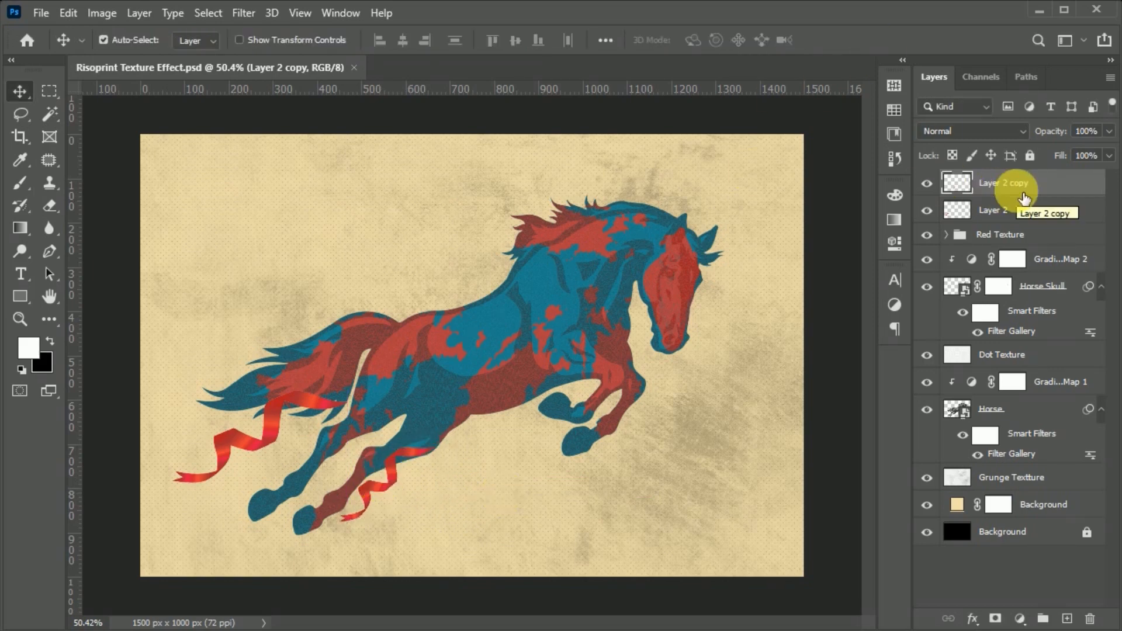
Set the blend mode of both ribbon layers to Multiply.
left_click(1026, 216, "shift")
left_click(1017, 131)
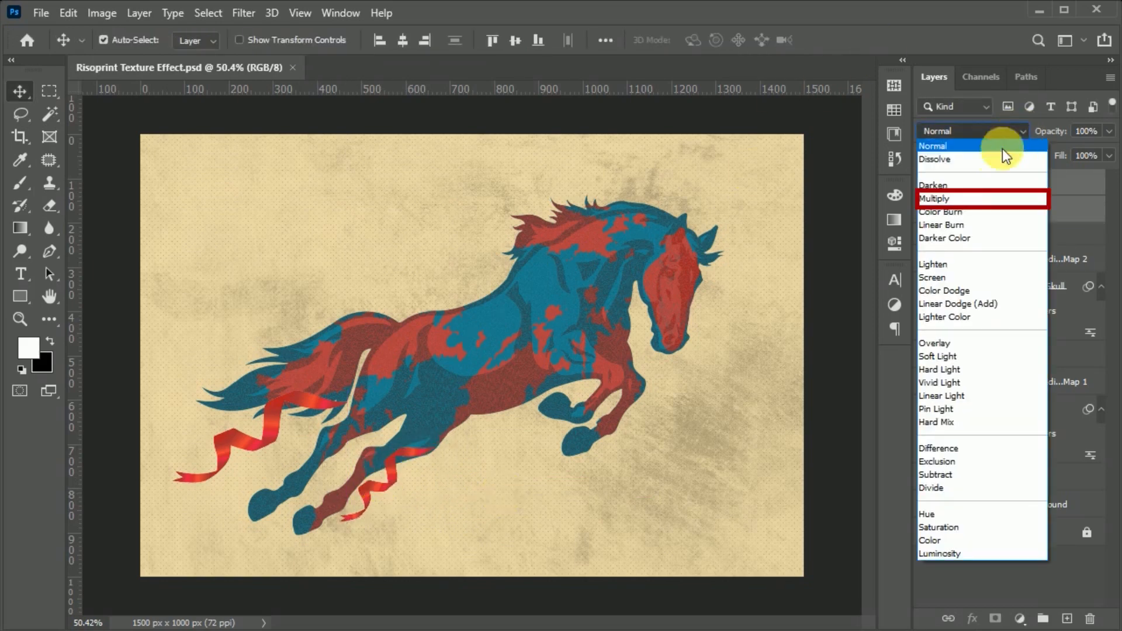
left_click(981, 204)
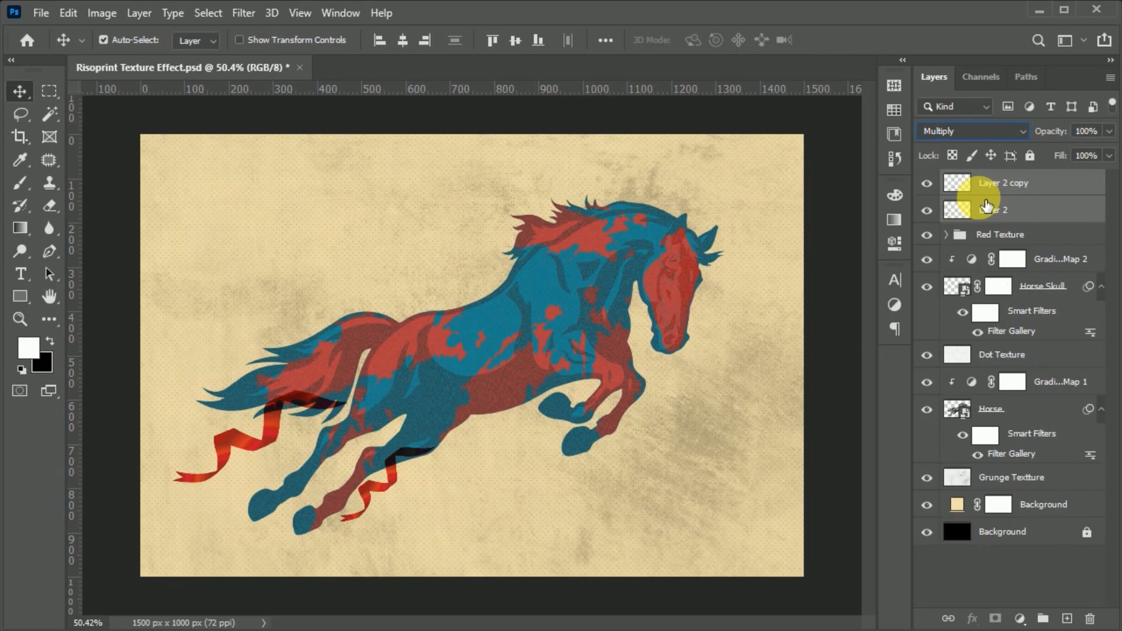
Turn both ribbons green with a Hue/Saturation adjustment clipped to the tail ribbon and duplicated onto the leg ribbon.
left_click(986, 206)
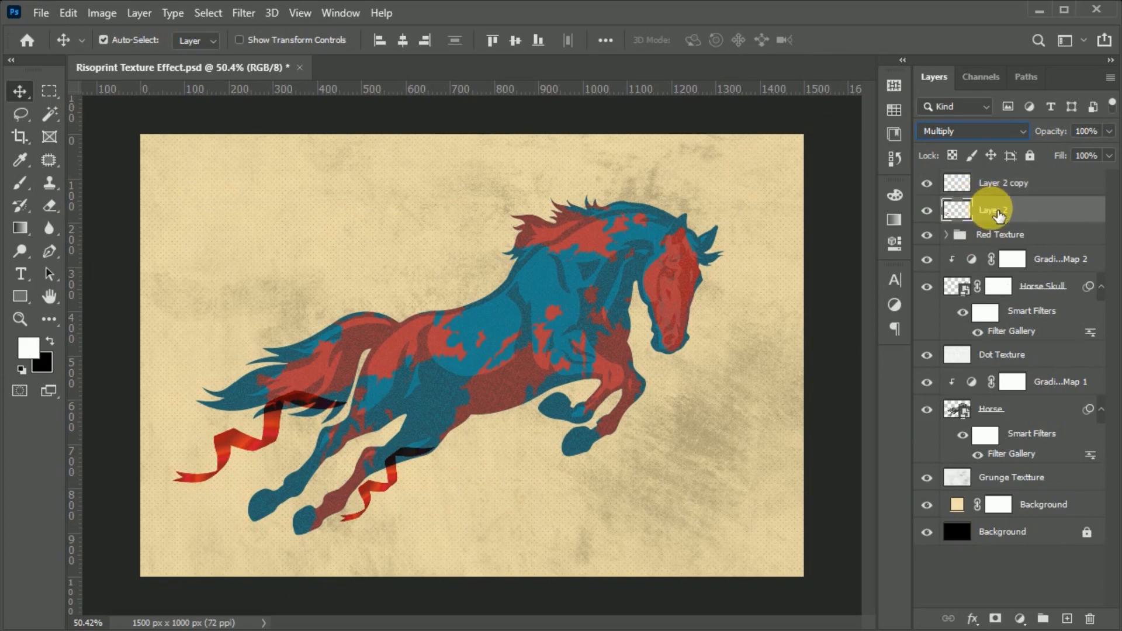
left_click(1020, 618)
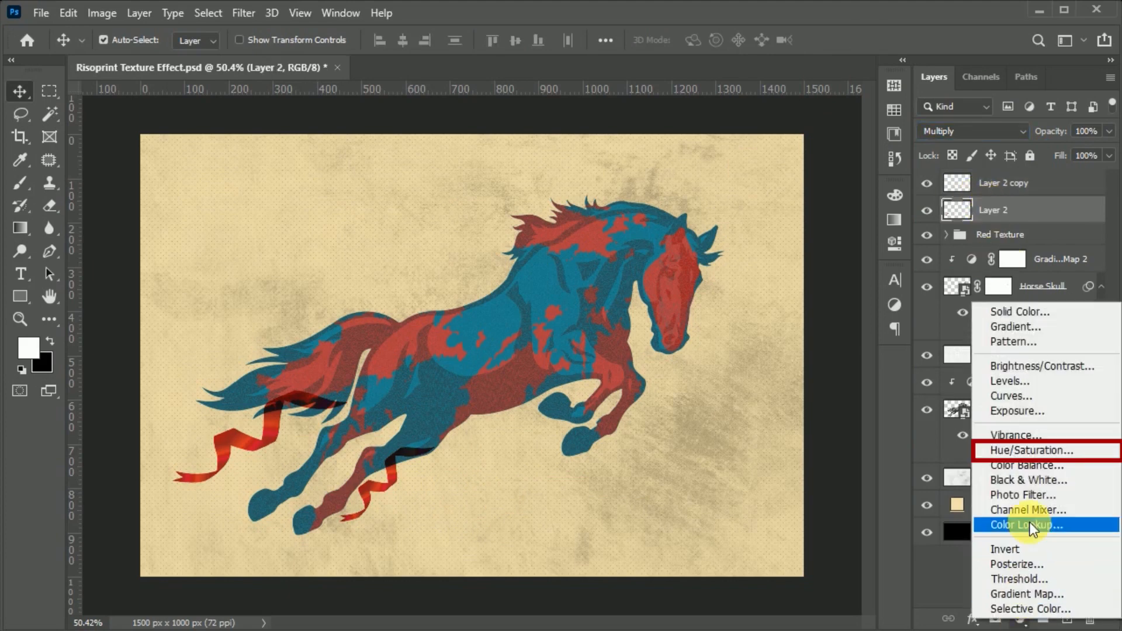
left_click(1055, 455)
left_click_drag(758, 309, 837, 312)
left_click_drag(741, 345, 769, 345)
left_click(897, 245)
left_click_drag(972, 211, 982, 175)
left_click(978, 196, "alt")
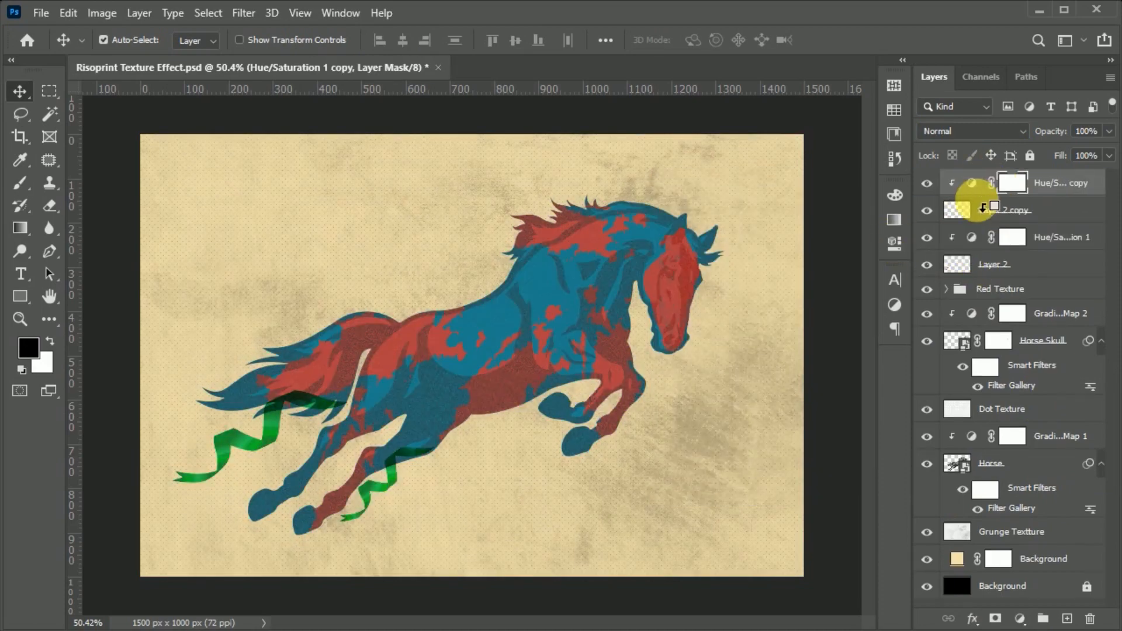
Add layer masks to both ribbons and fade their ends into the horse with a soft black brush at 20% opacity.
left_click(959, 212)
left_click(995, 618)
left_click(20, 182)
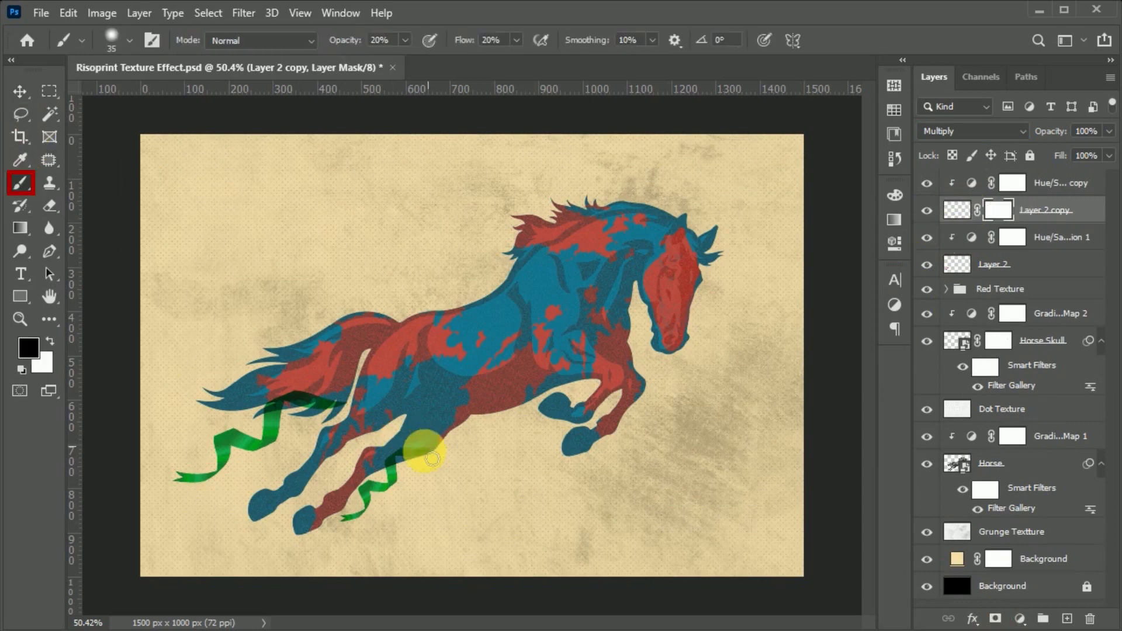
left_click(959, 264)
left_click(995, 619)
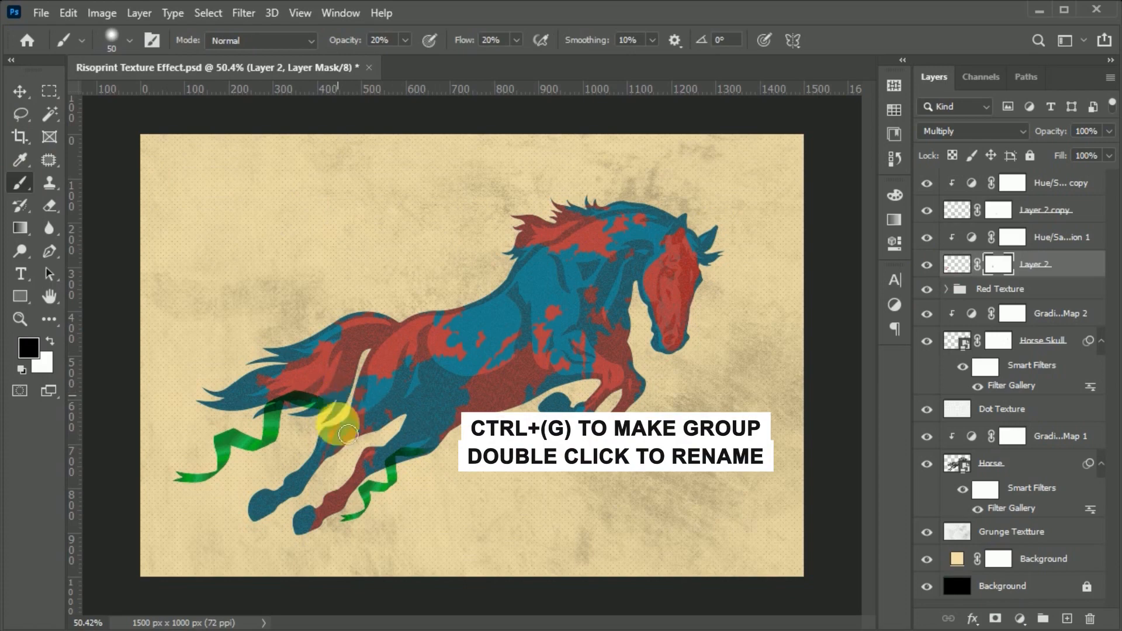
Group the ribbon layers with their adjustments as Ribbon and move the group below Red Texture.
left_click(980, 190, "shift")
key("ctrl+g")
double_click(1000, 183)
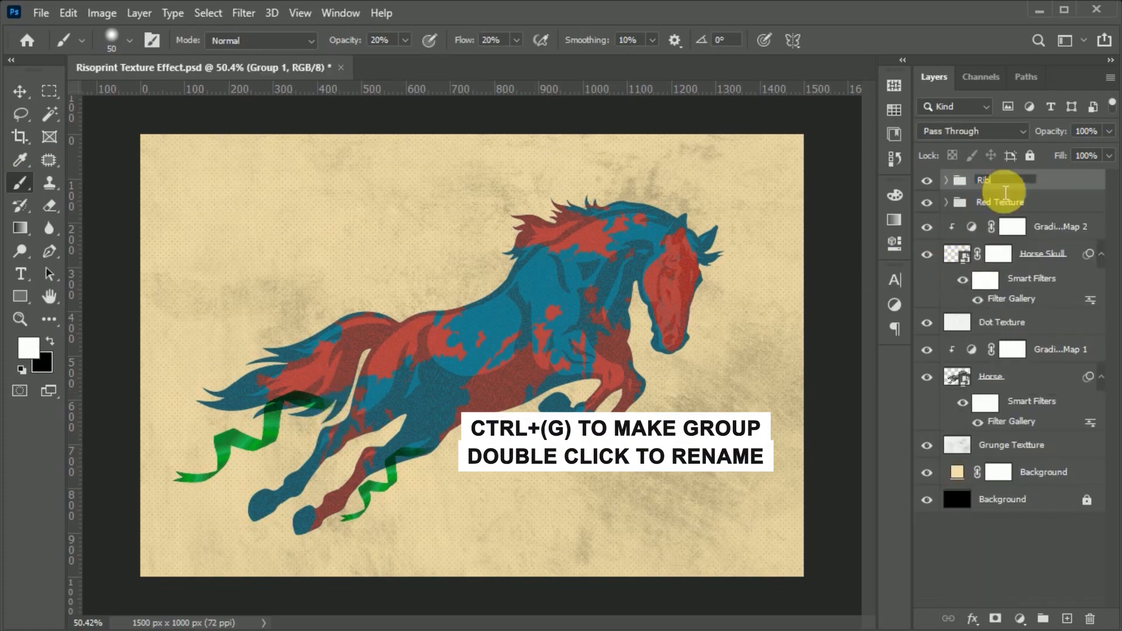
key("Return")
left_click_drag(1005, 188, 1019, 219)
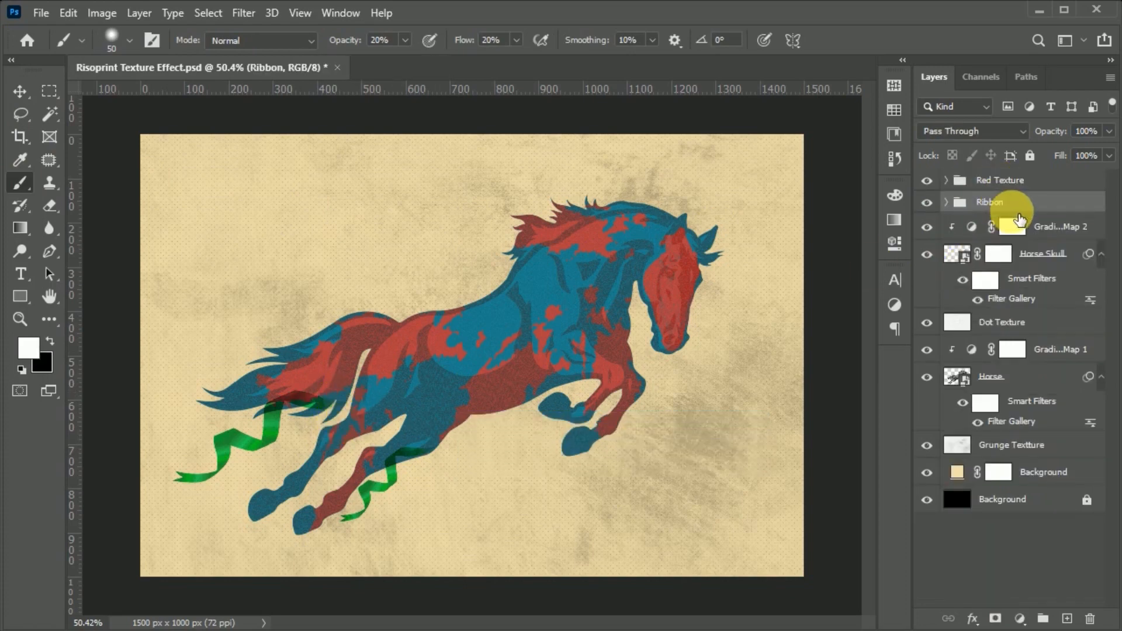
Paste the petals image as a new layer above Red Texture and remove its white background with the Magic Wand.
left_click(1058, 186)
key("ctrl+v")
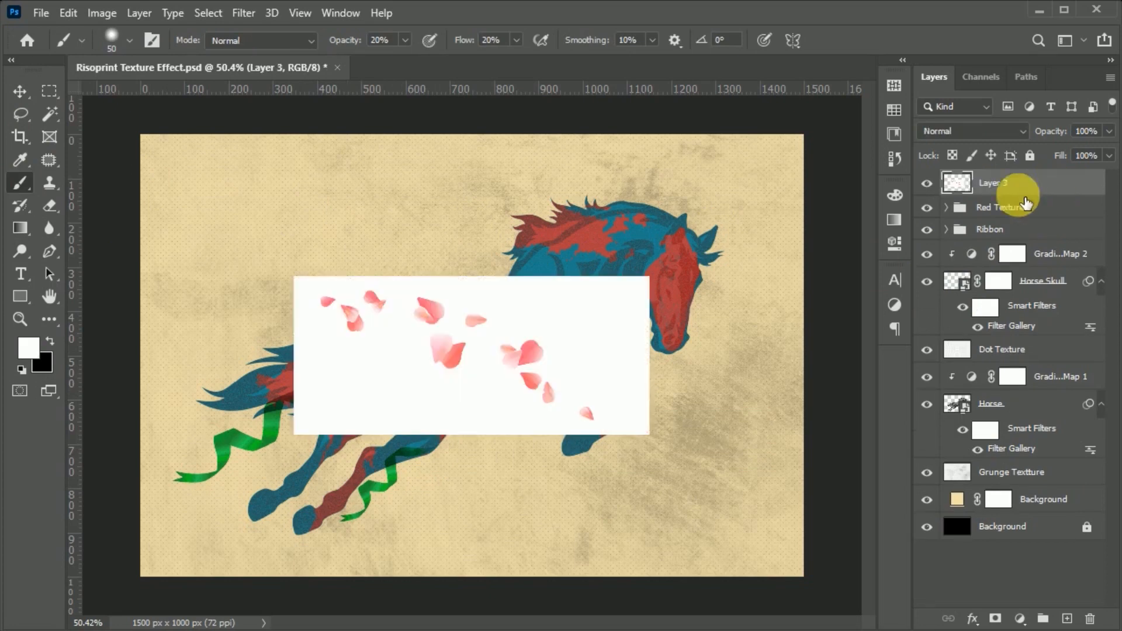
left_click(25, 100)
left_click_drag(463, 388, 445, 380)
left_click(49, 114)
left_click(579, 304)
key("Delete")
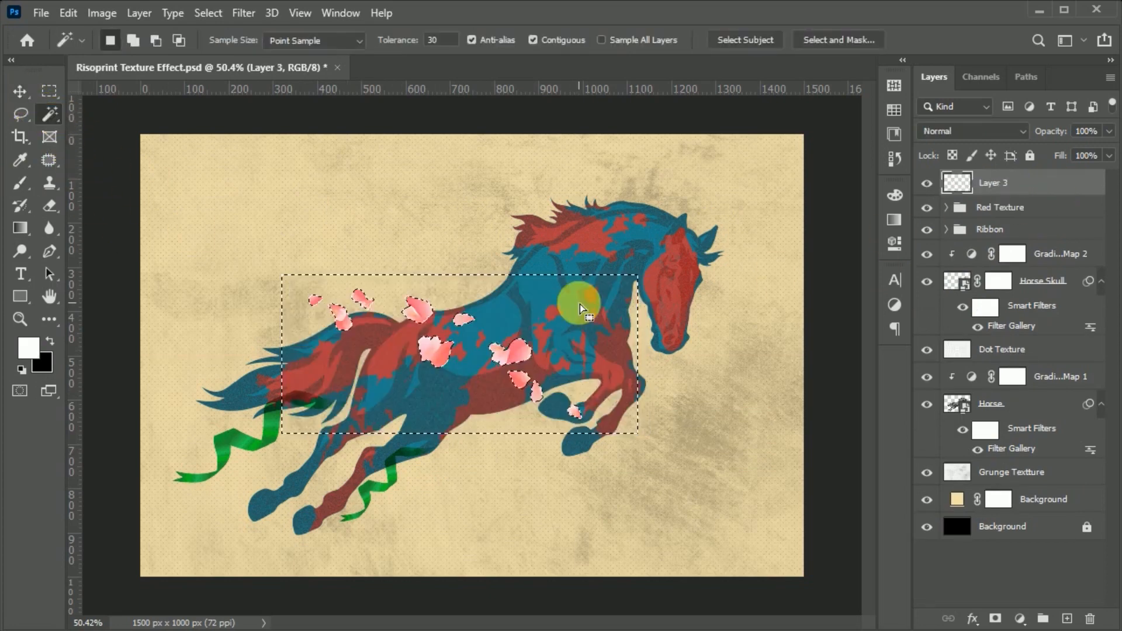
key("ctrl+d")
Scale down, rotate and position the petals around the horse's tail.
left_click(20, 91)
left_click_drag(437, 359, 365, 333)
key("ctrl+t")
left_click_drag(537, 431, 478, 305)
left_click_drag(366, 335, 268, 400)
left_click_drag(422, 396, 418, 363)
left_click_drag(274, 404, 275, 391)
left_click_drag(347, 319, 357, 308)
left_click_drag(335, 349, 346, 336)
left_click(871, 41)
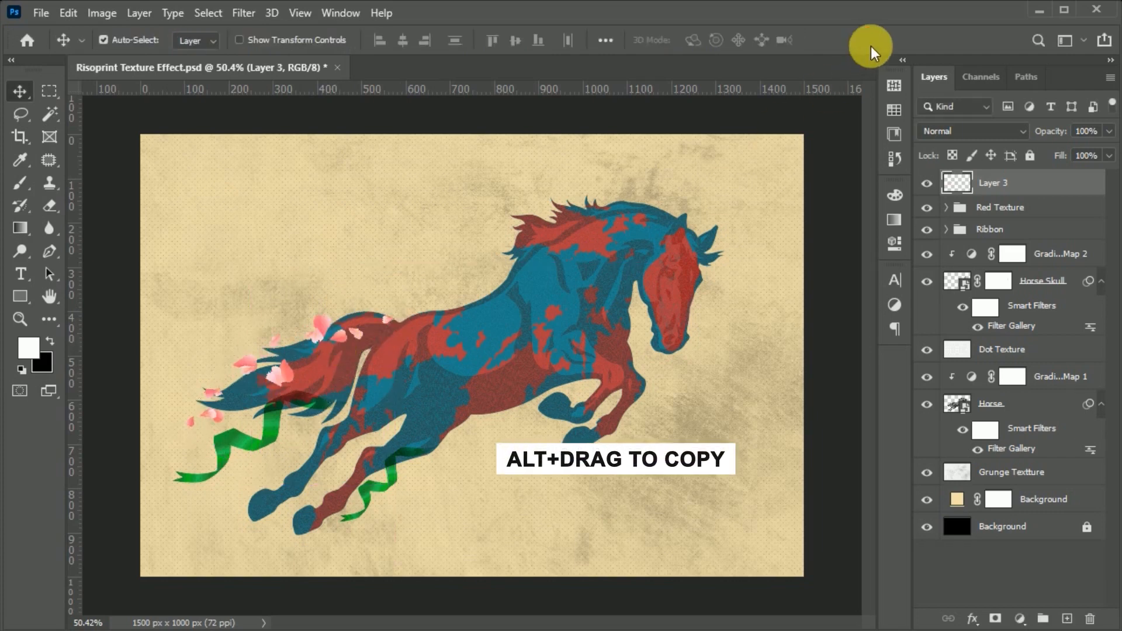
Duplicate the petals twice and scatter the rotated copies around the ribbons and hind legs.
left_click_drag(294, 378, 412, 488, "alt")
key("ctrl+j")
key("ctrl+t")
left_click_drag(470, 423, 433, 441, "alt")
key("Return")
left_click_drag(263, 438, 257, 460)
key("ctrl+t")
left_click_drag(422, 398, 288, 446)
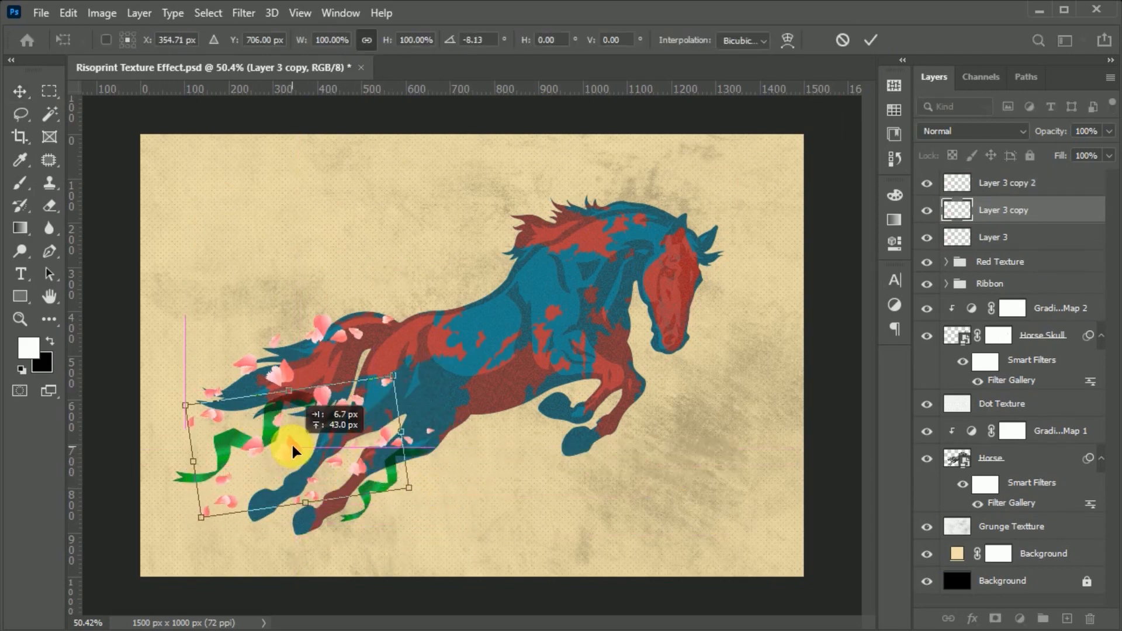
left_click(871, 40)
Clip a Levels adjustment to the topmost petals layer and darken its midtones so the petals turn deep red.
left_click(1010, 188)
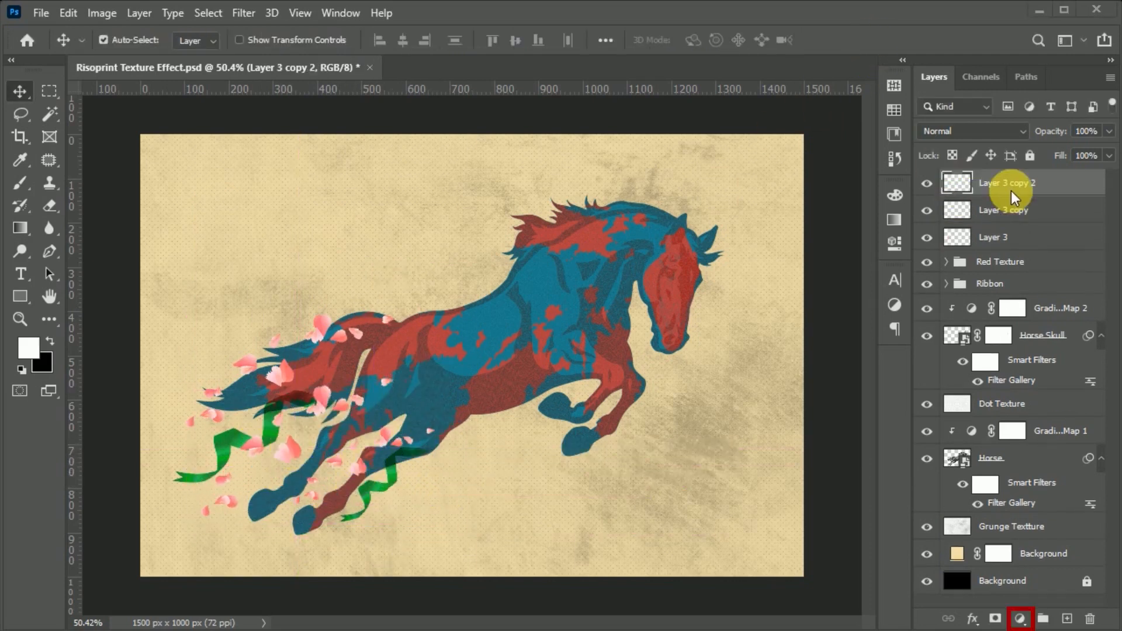
left_click(1020, 618)
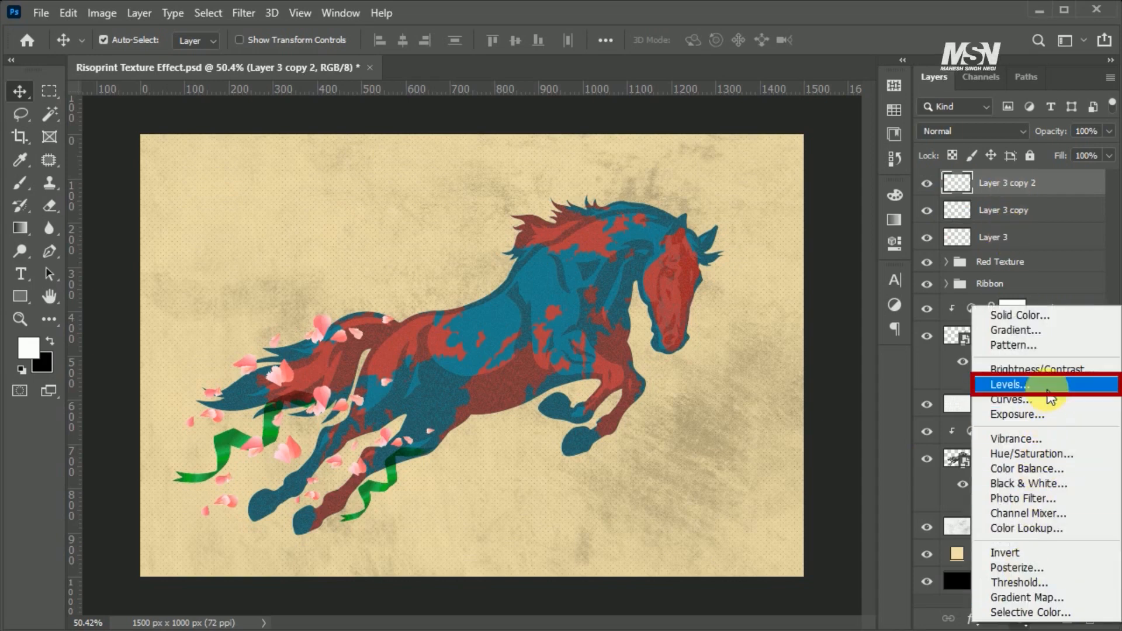
left_click(1049, 390)
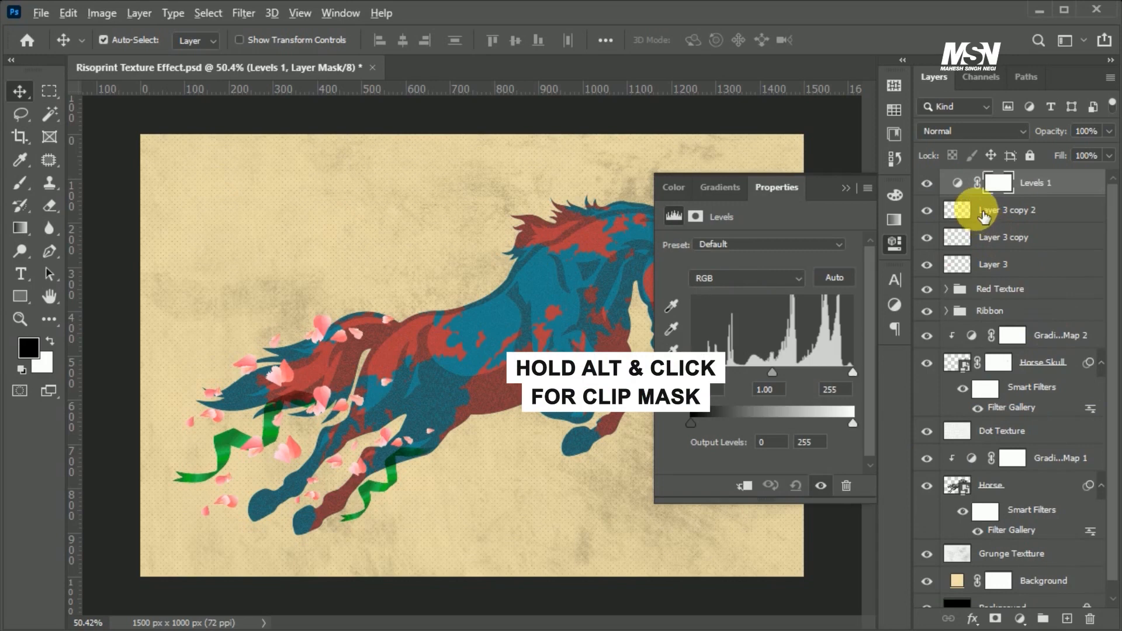
left_click(970, 204, "alt")
left_click_drag(772, 372, 820, 372)
left_click(894, 244)
Duplicate the Levels adjustment above the other two petals layers and clip each copy to its layer.
left_click_drag(971, 185, 974, 278)
left_click(974, 252, "alt")
left_click(977, 305, "alt")
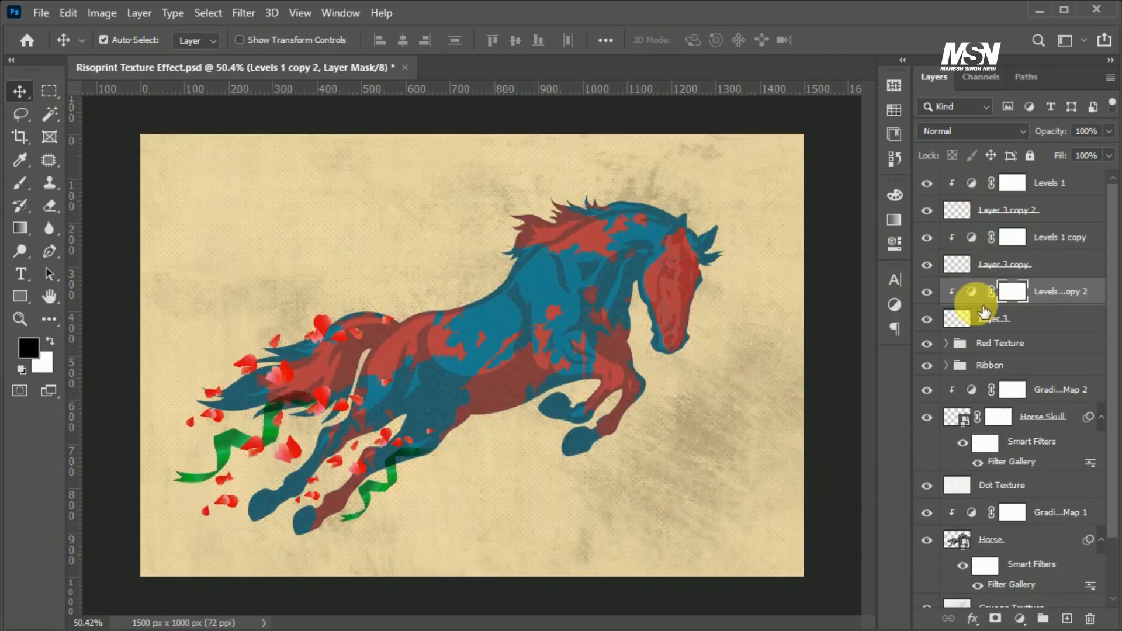
Add a mask to the topmost petals layer, set it to Dissolve, and brush black at 20% opacity over the petals.
left_click(988, 212)
left_click(995, 618)
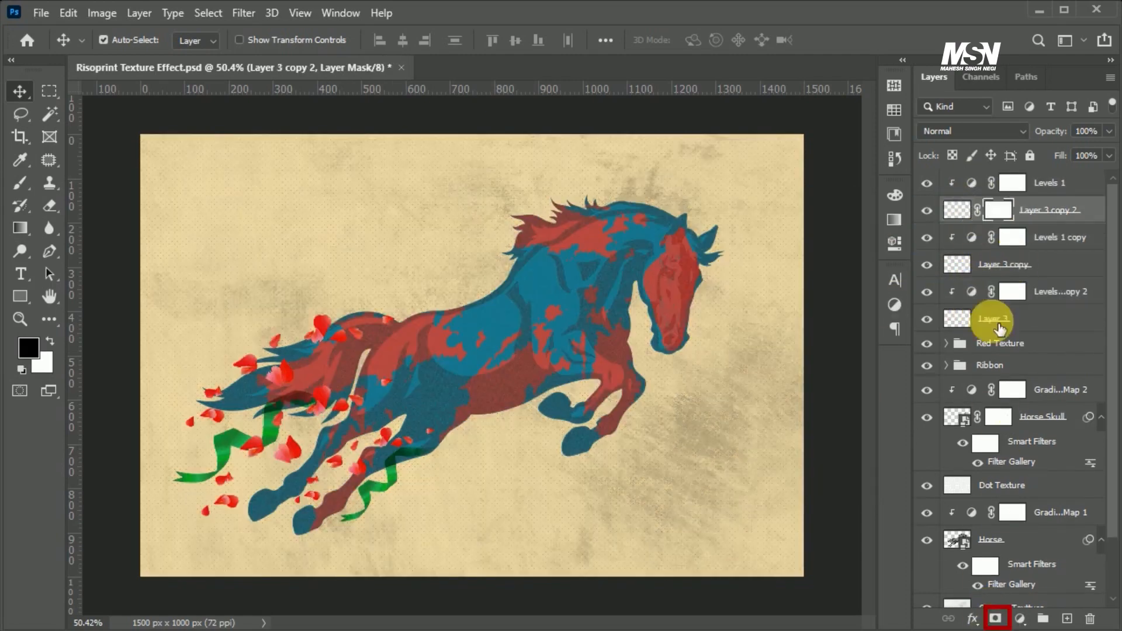
left_click(958, 130)
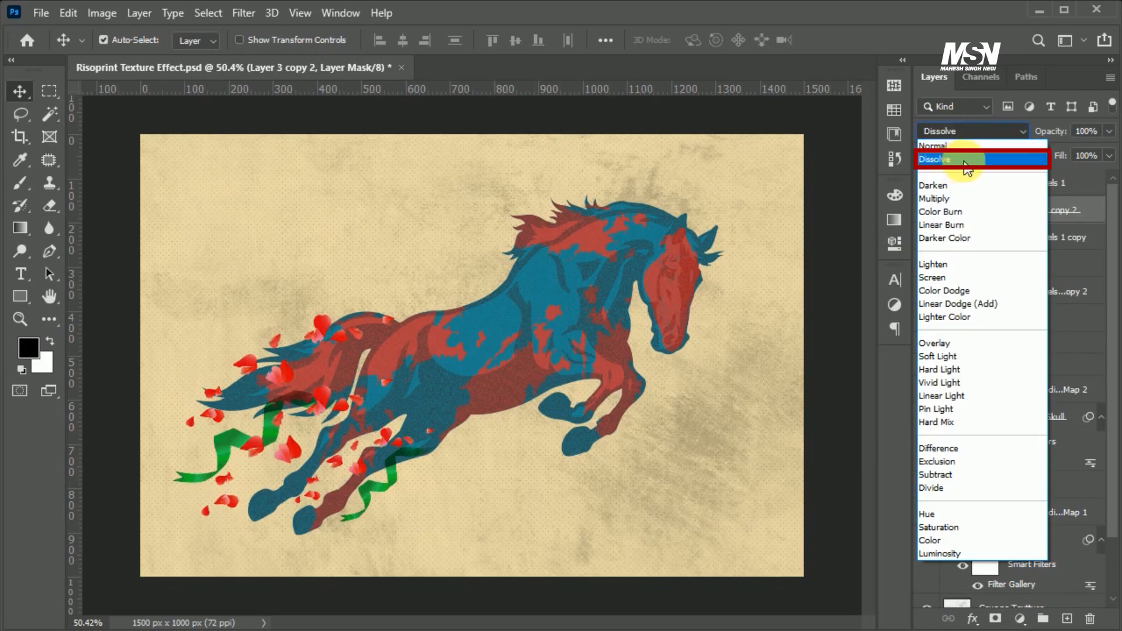
left_click(966, 167)
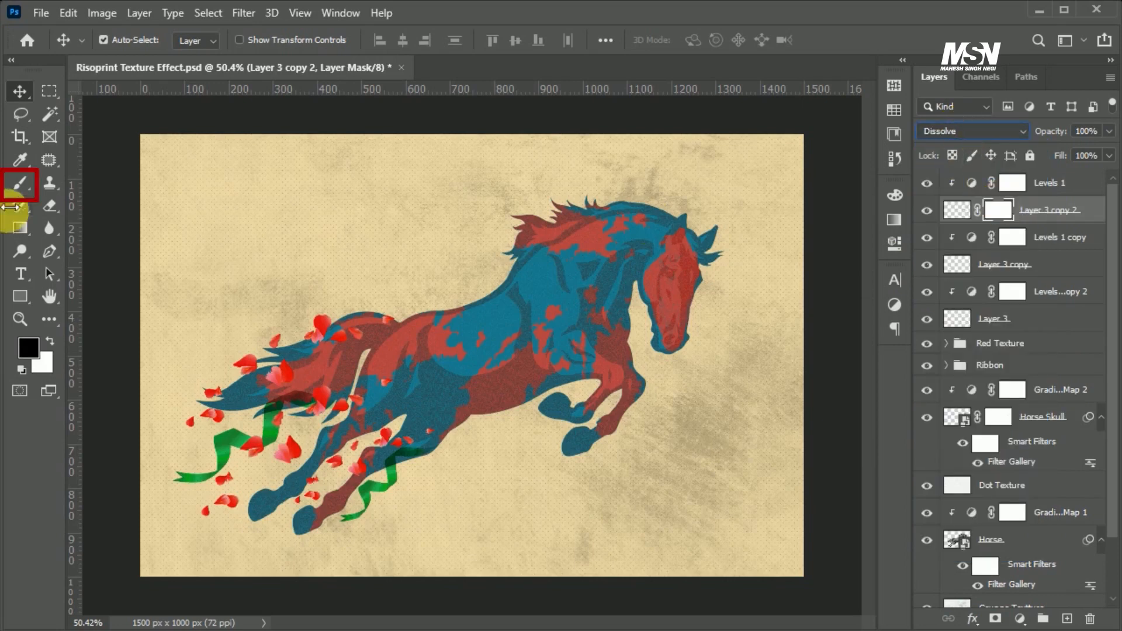
left_click(20, 183)
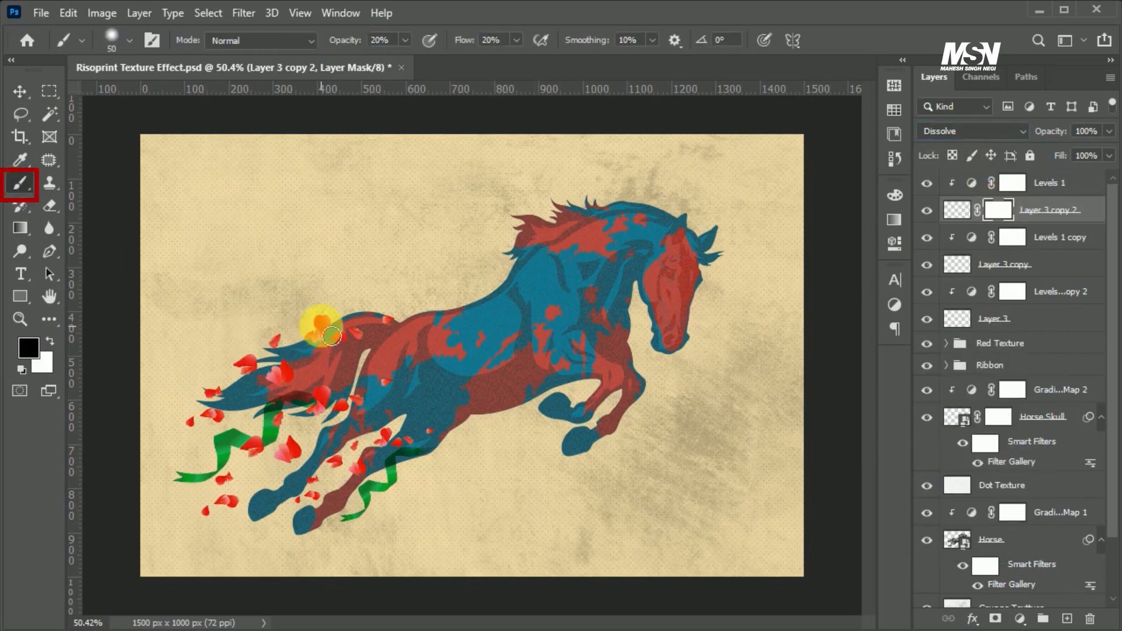
mouse_move(323, 332)
left_mouse_down()
mouse_move(370, 446)
mouse_move(311, 494)
mouse_move(316, 522)
left_mouse_up()
Add a layer mask to the middle petals layer, Layer 3 copy, and set its blend mode to Dissolve.
left_click(972, 279)
left_click(996, 618)
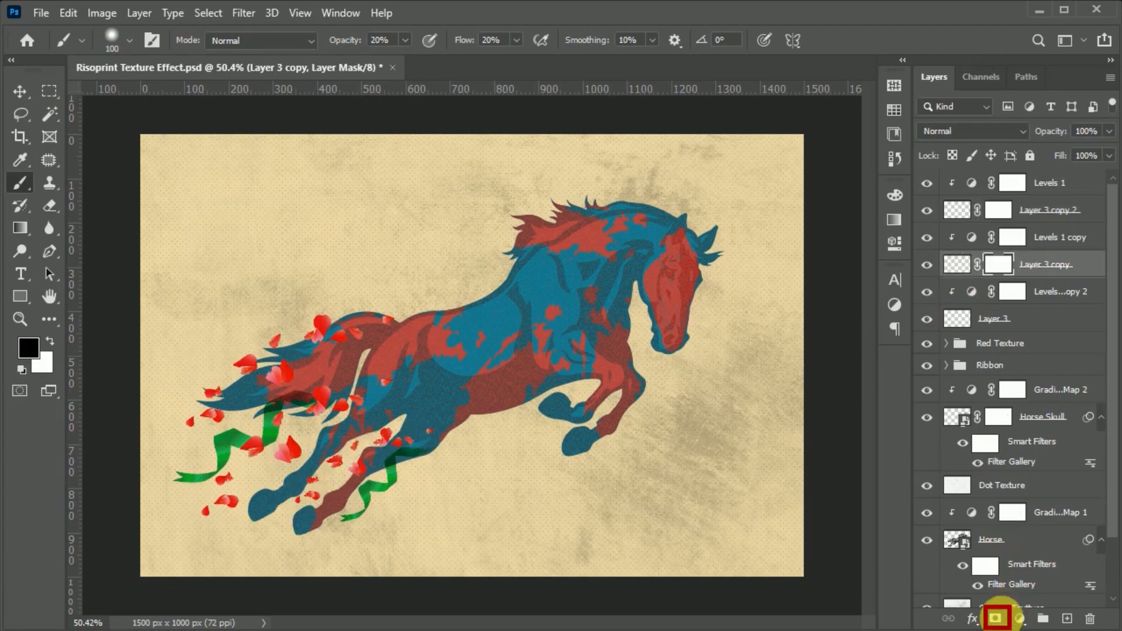
left_click(971, 131)
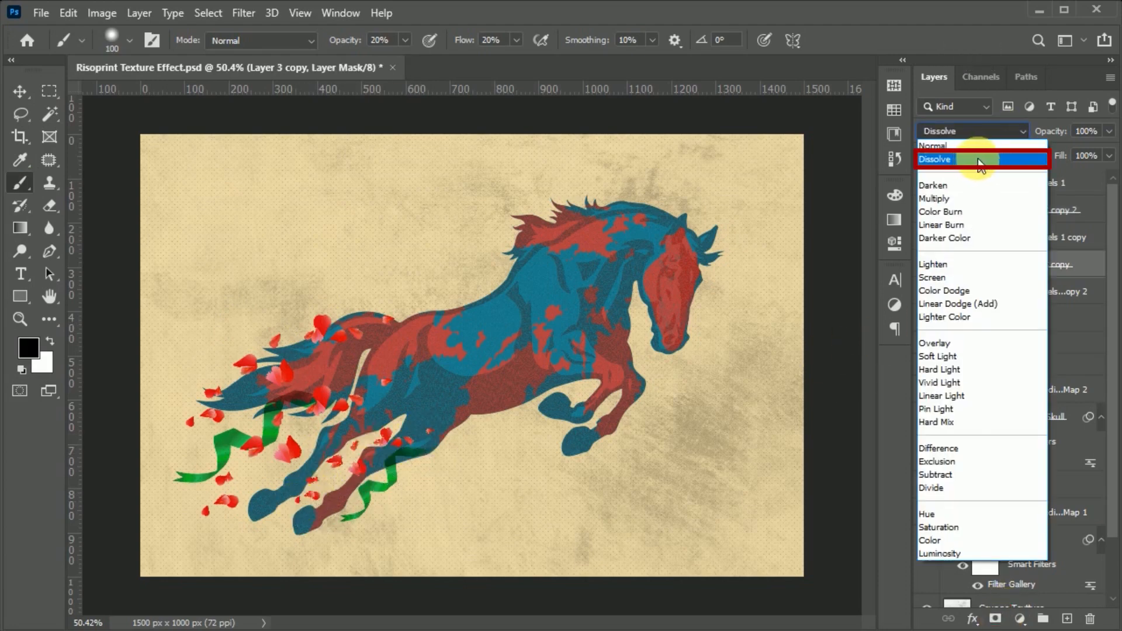
left_click(980, 166)
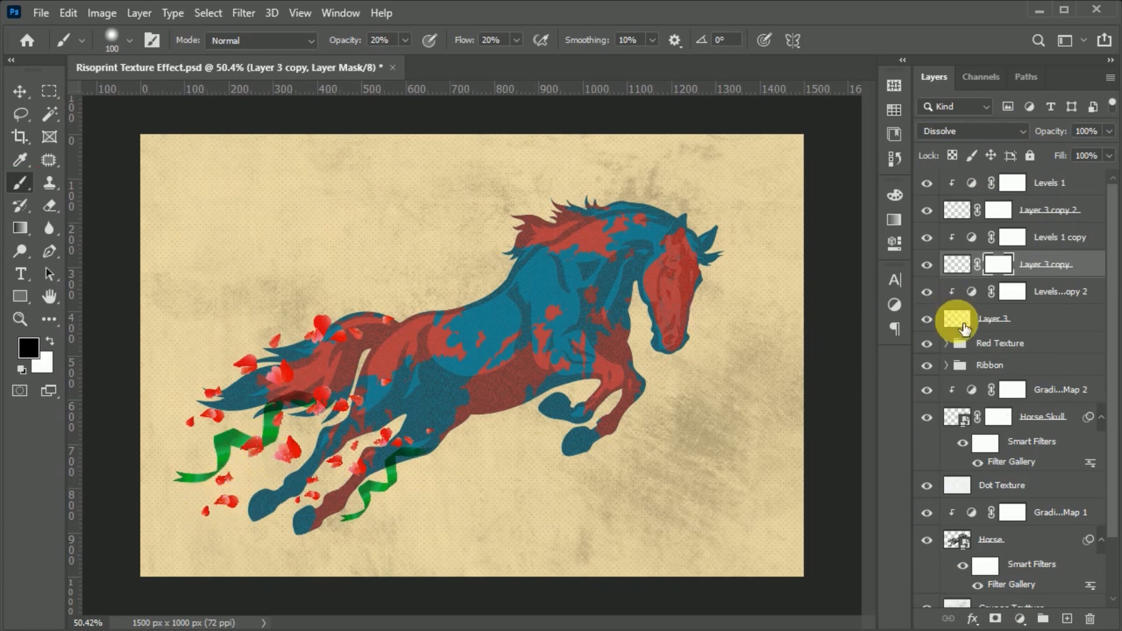
Mask the lowest petals layer, Layer 3, set it to Dissolve, and brush its petals with black at 20% opacity.
left_click(962, 321)
left_click(995, 618)
left_click(971, 131)
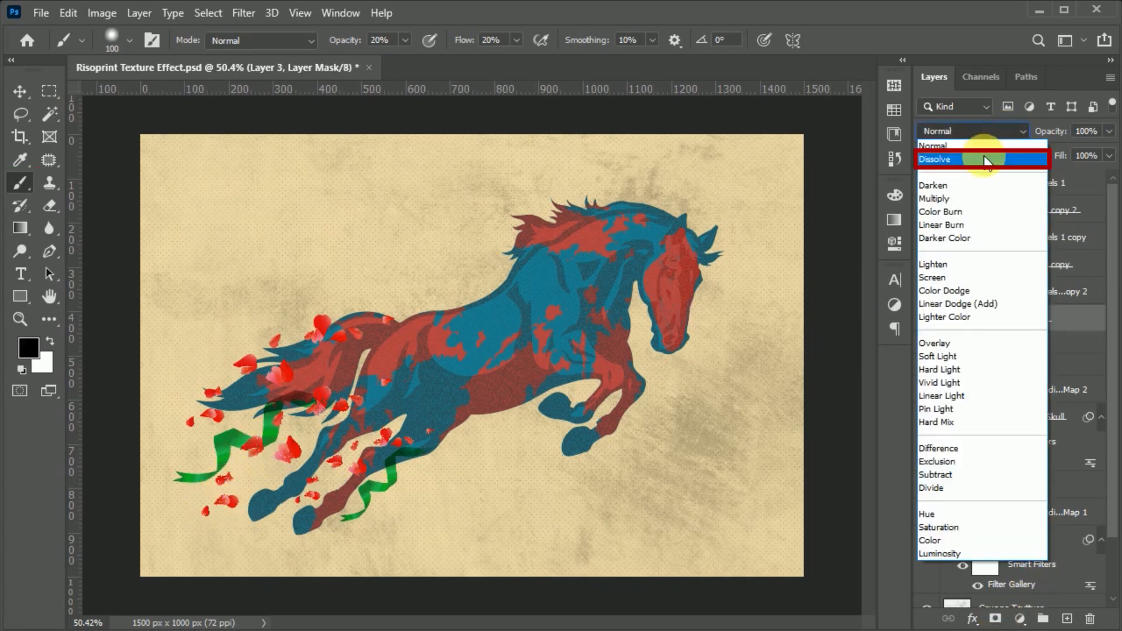
left_click(985, 162)
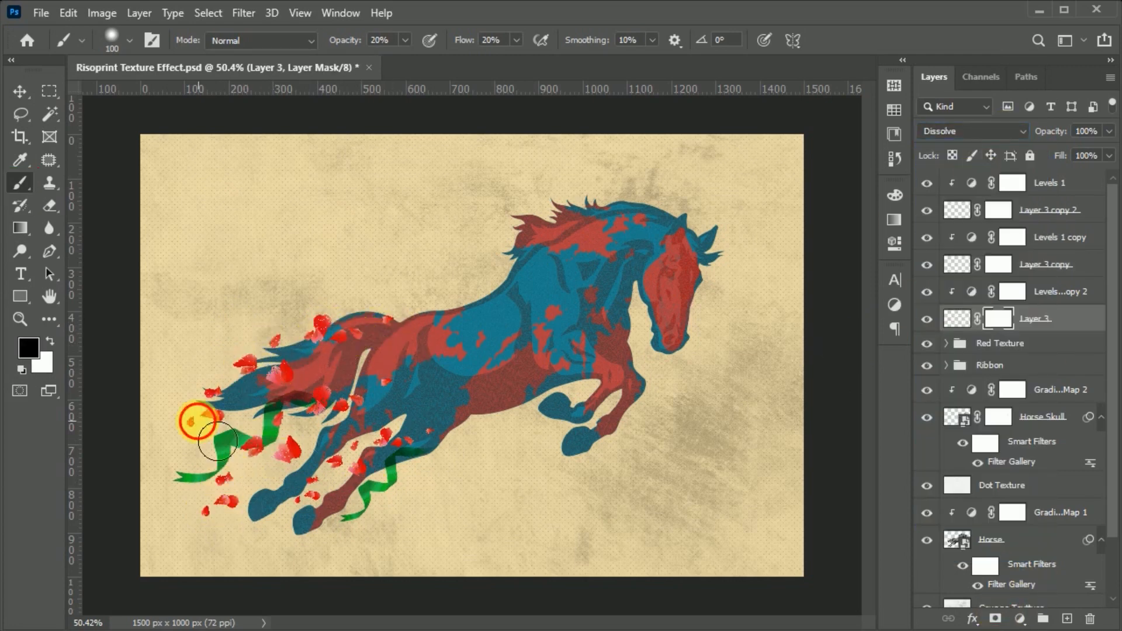
key("v")
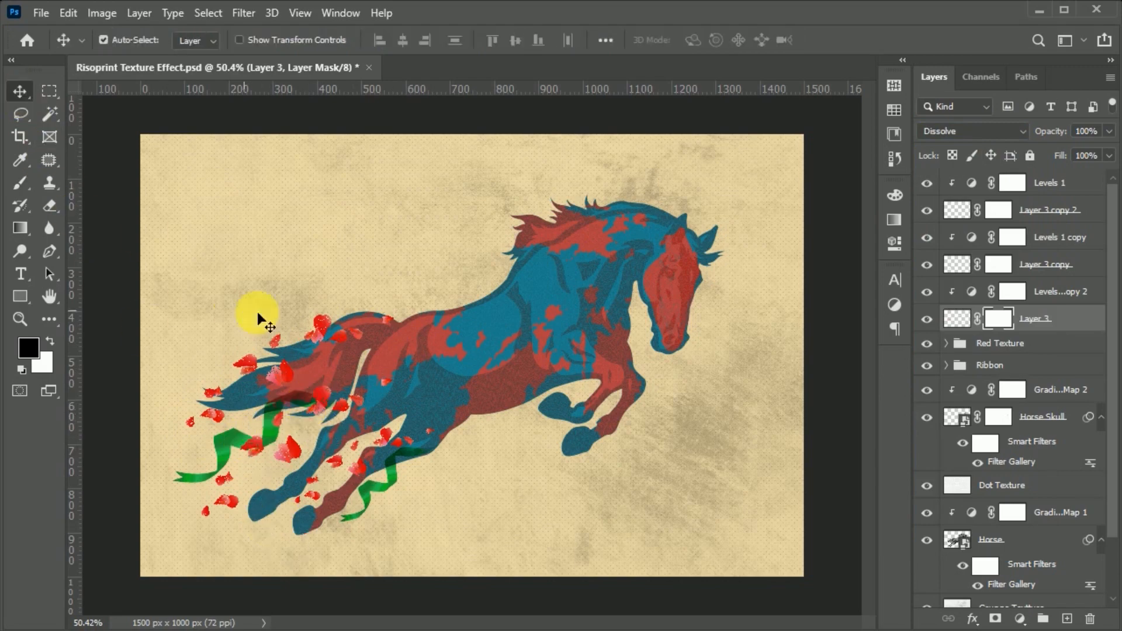
Group the three petals layers with their Levels adjustments and name the group Flower.
scroll(491, 363, "down", 1)
left_click(812, 409)
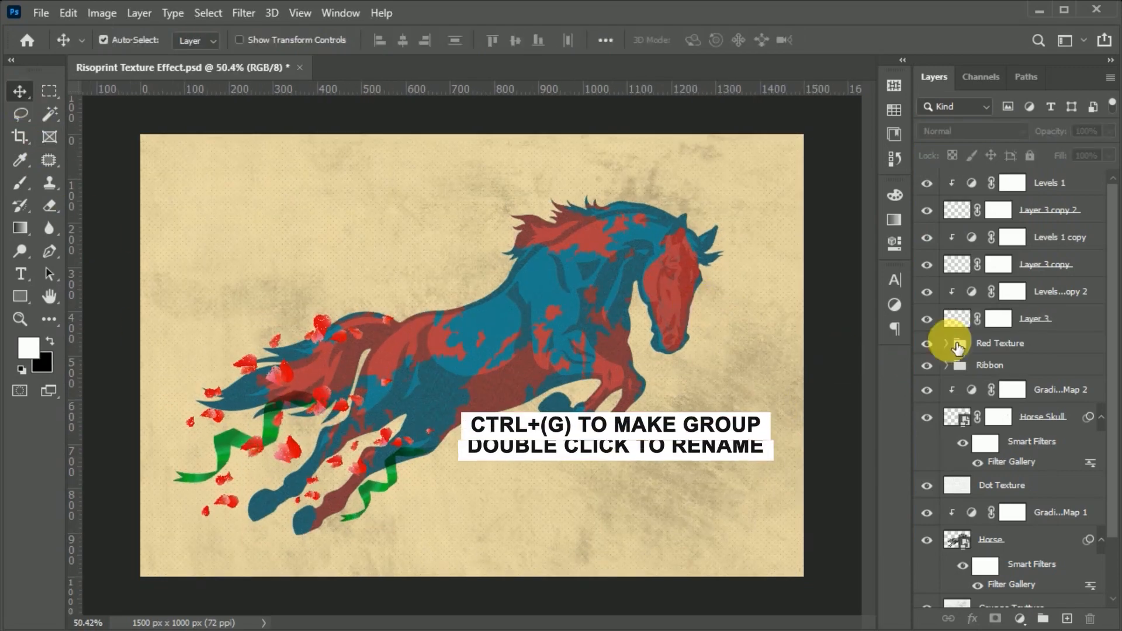
left_click(958, 318)
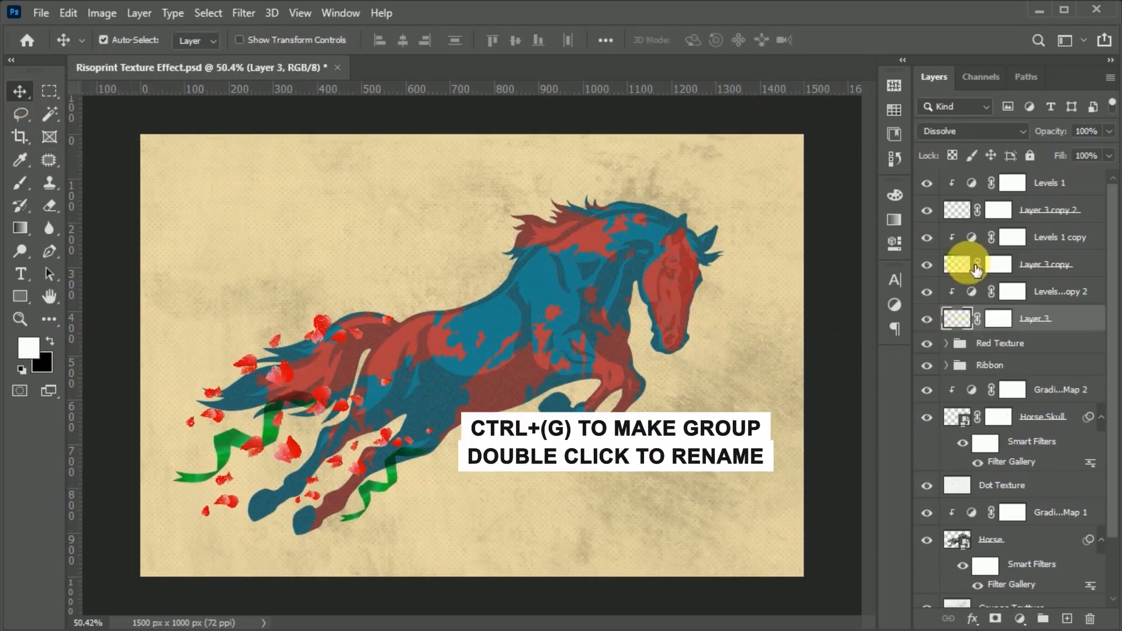
left_click(964, 183, "shift")
key("ctrl+g")
left_click(993, 186)
type("Flower")
key("Return")
Paste the crumpled paper image above the Flower group and rename its layer Paper Texture.
key("ctrl+v")
double_click(1015, 190)
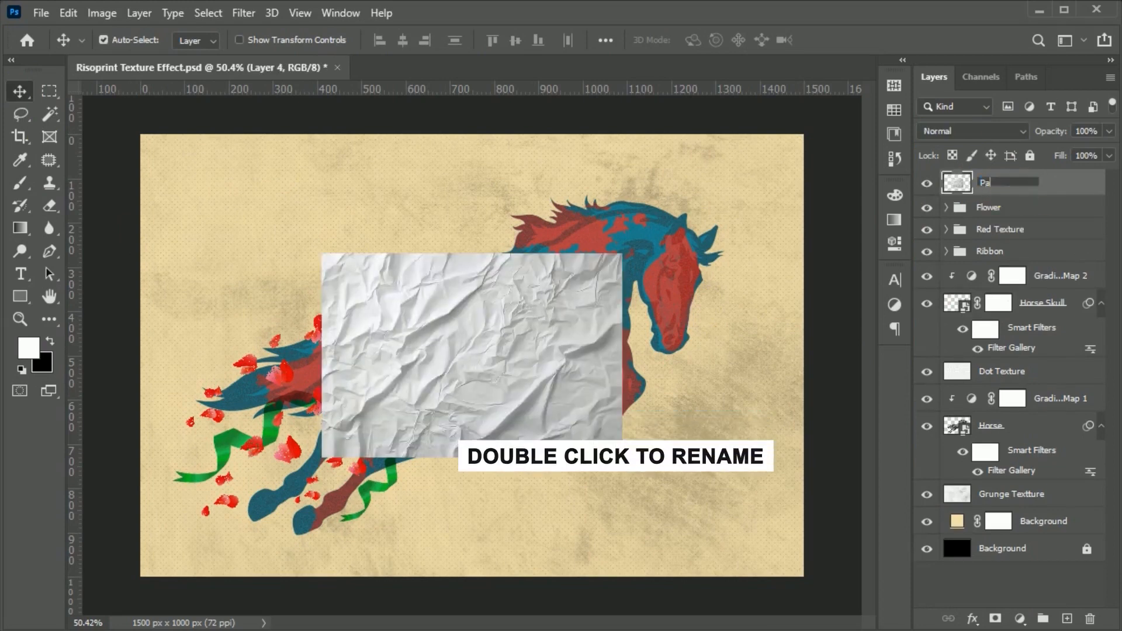
type("Paper Texture")
key("Return")
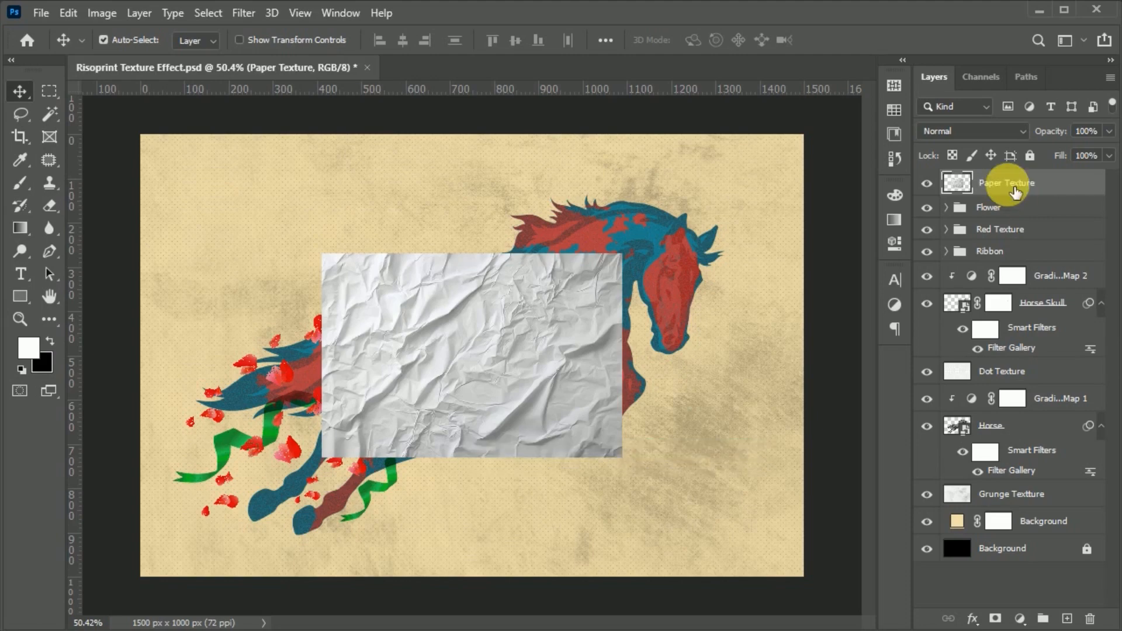
Scale the paper texture to about 226% so it covers the whole canvas, and set its blend mode to Color Burn.
key("ctrl+t")
left_click_drag(621, 356, 814, 370)
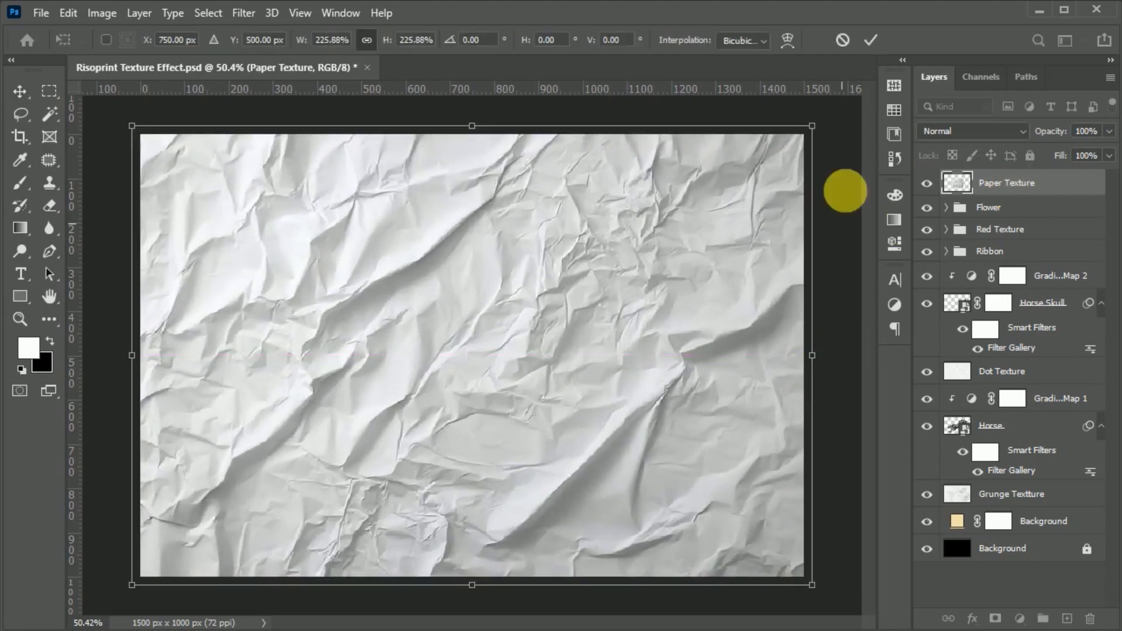
left_click(871, 40)
left_click(947, 133)
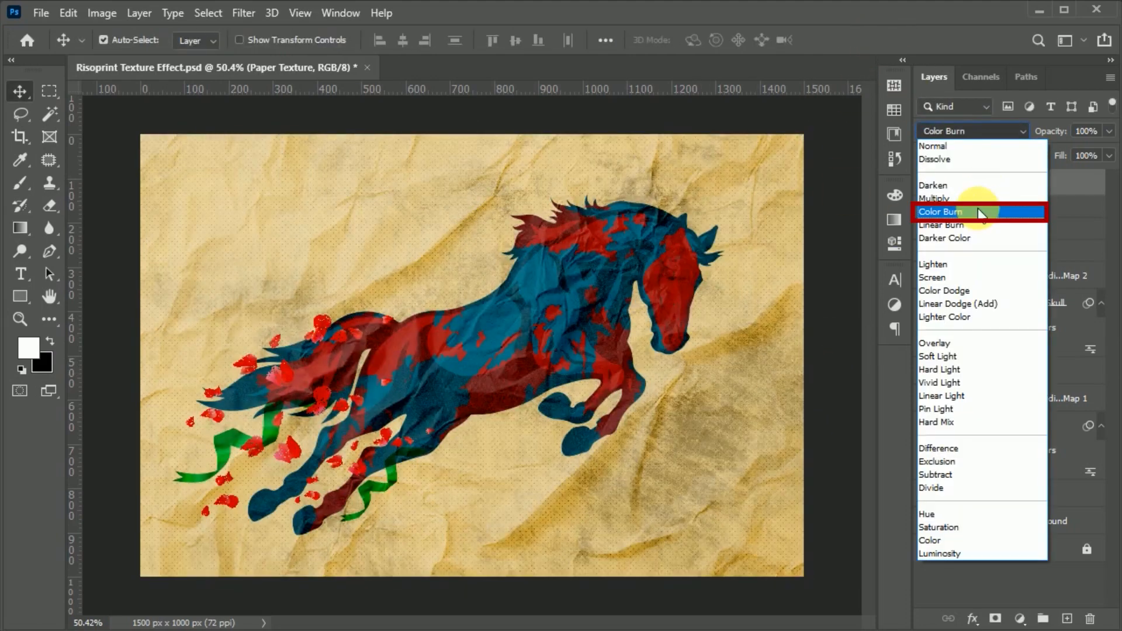
left_click(980, 213)
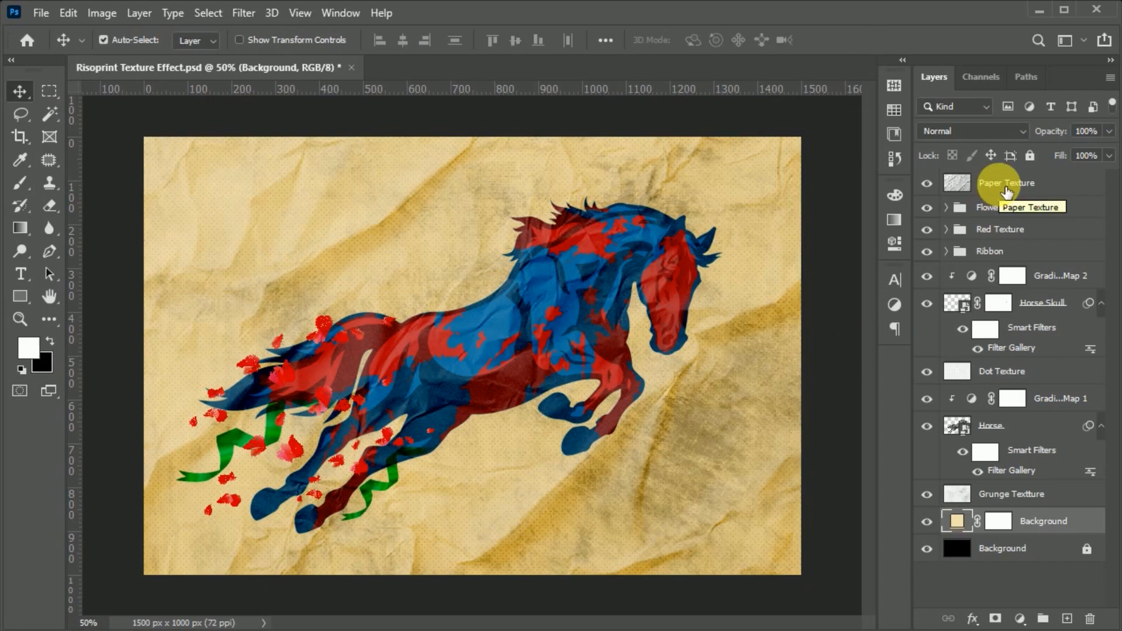
Clip a Levels adjustment to the Paper Texture layer with input shadows 32, input highlights 231 and output levels 22 to 245.
left_click(1020, 620)
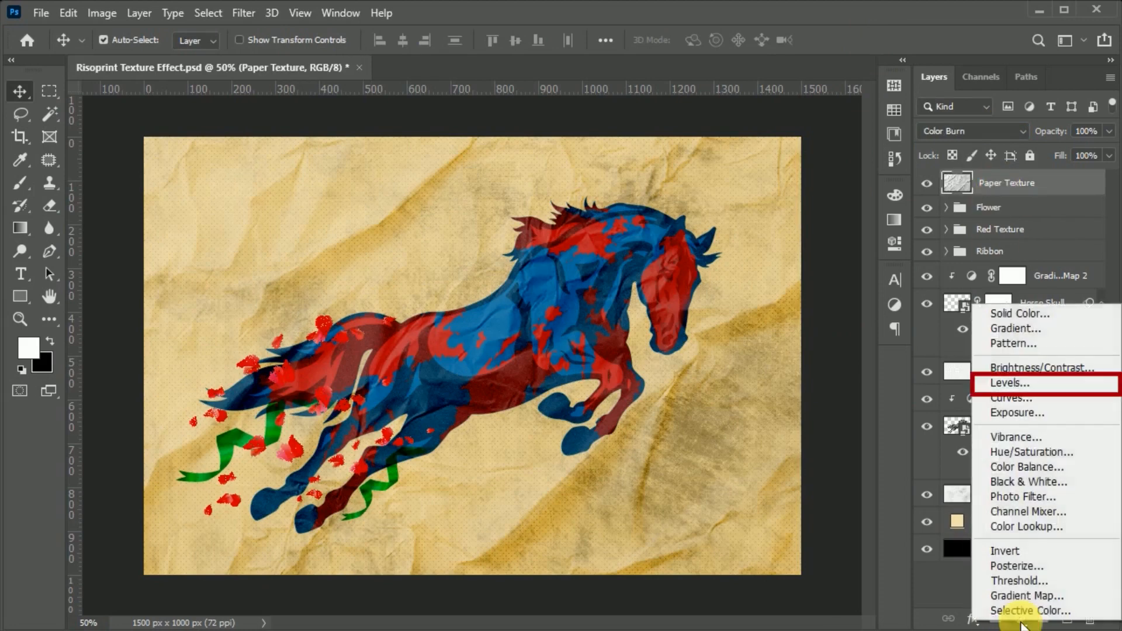
left_click(1057, 383)
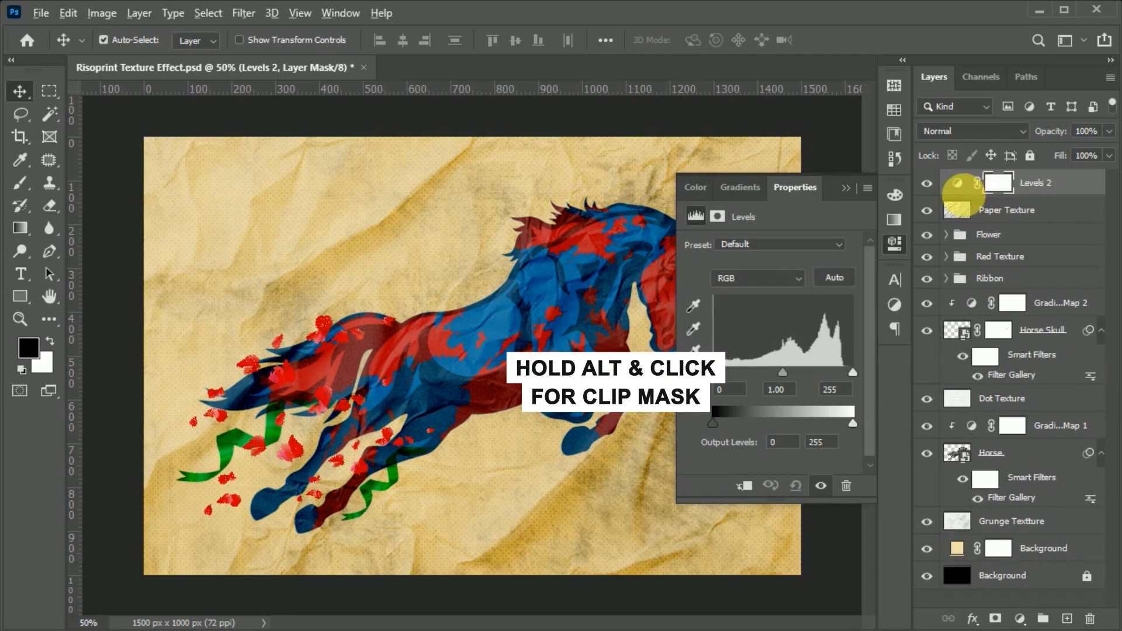
left_click_drag(780, 373, 770, 377)
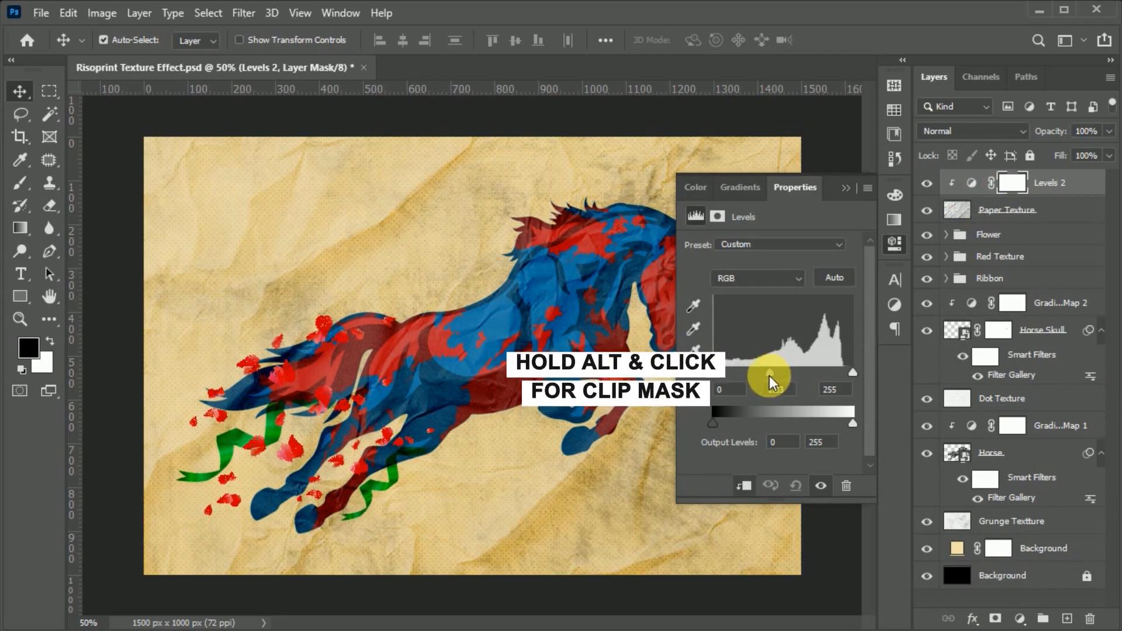
left_click_drag(853, 373, 847, 376)
left_click_drag(713, 373, 731, 373)
left_click_drag(852, 423, 847, 427)
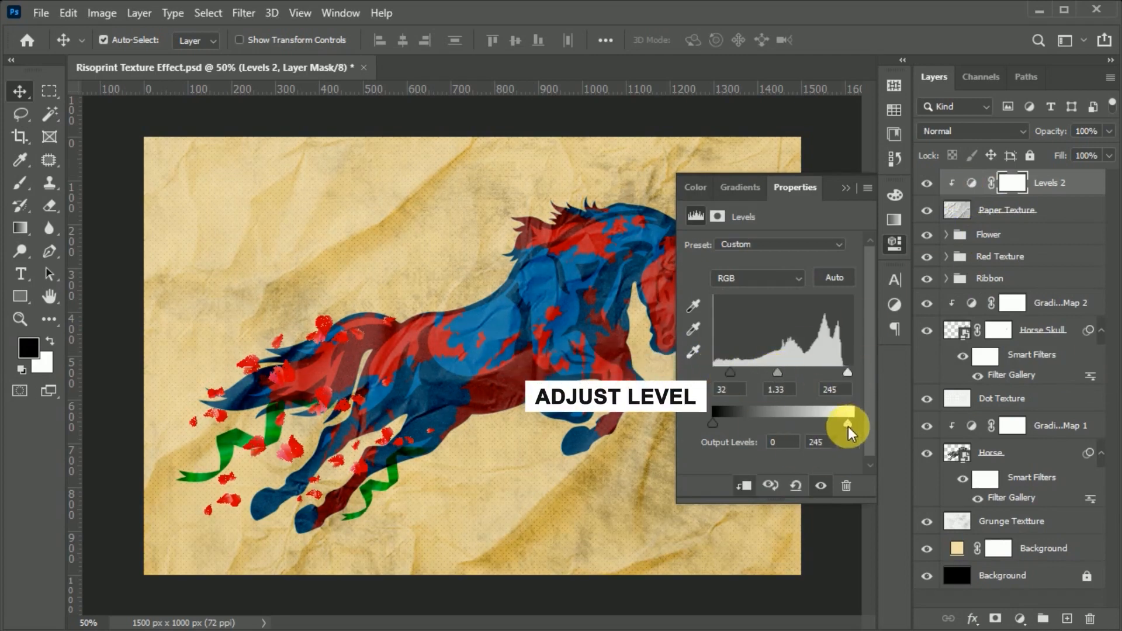
left_click_drag(721, 421, 725, 423)
left_click_drag(847, 373, 840, 372)
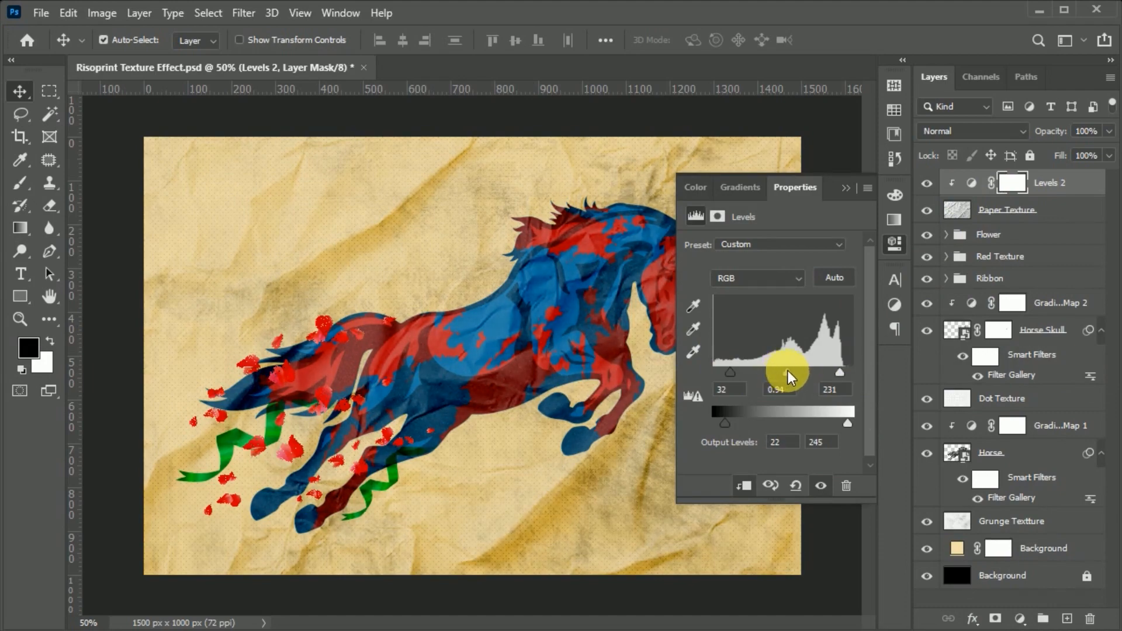
left_click(895, 245)
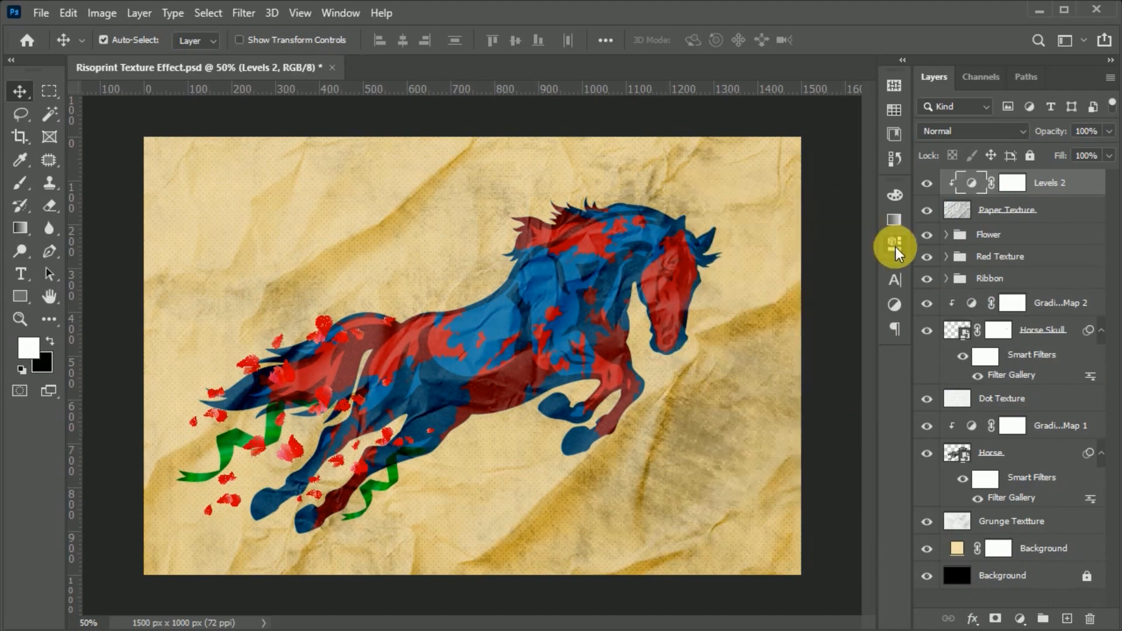
Change the Background solid color fill to the brighter yellow ffe8aa.
double_click(962, 552)
left_click(731, 293)
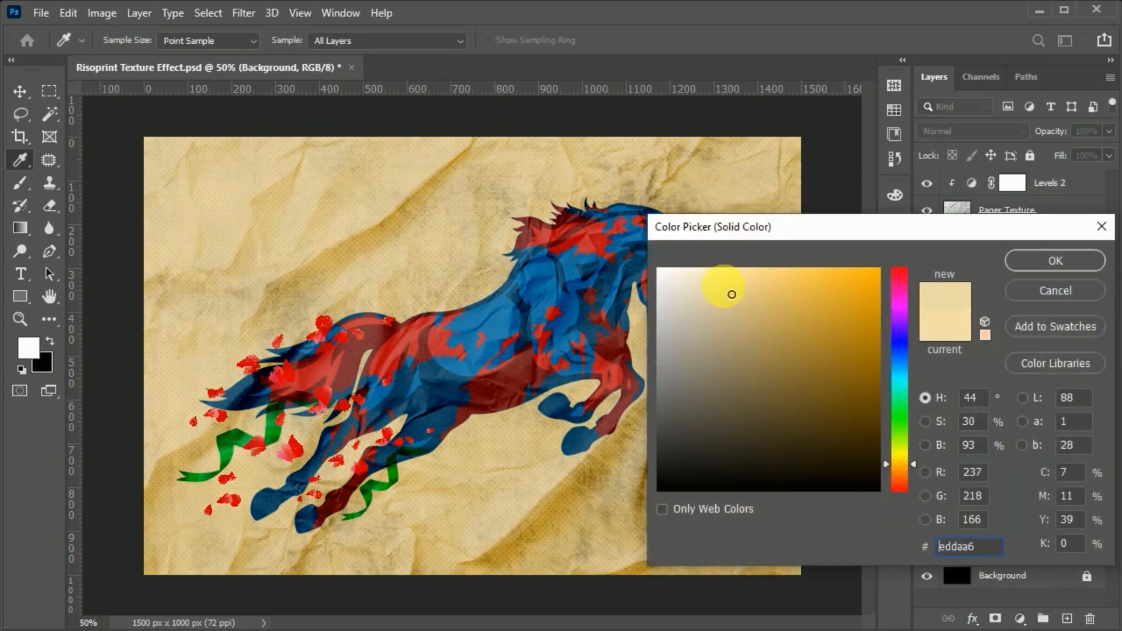
left_click_drag(732, 293, 738, 270)
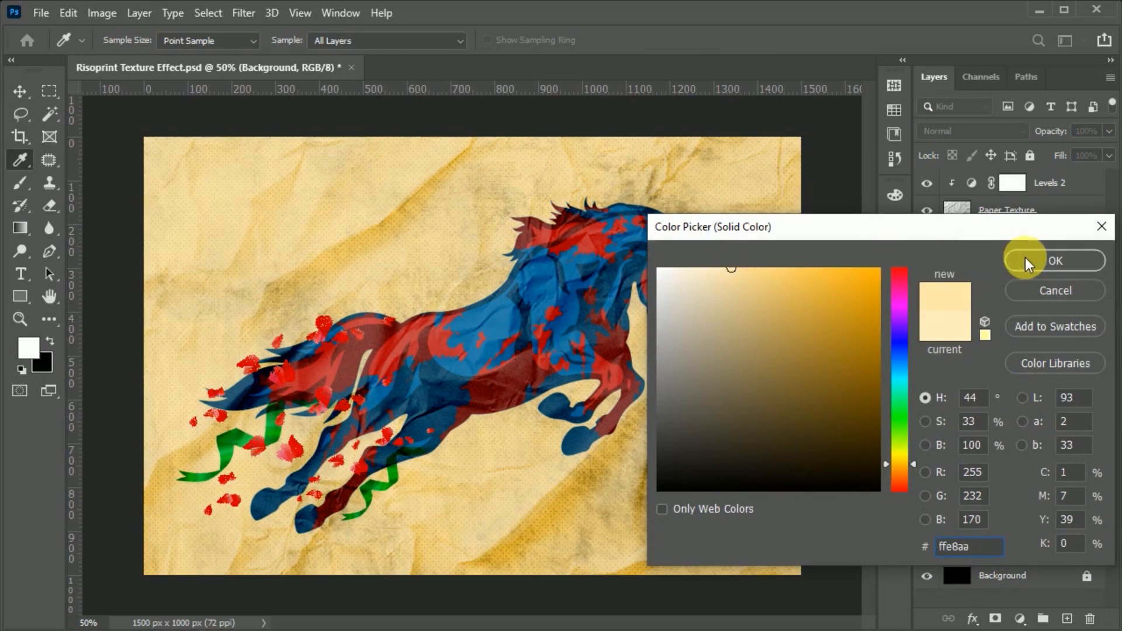
left_click(1028, 263)
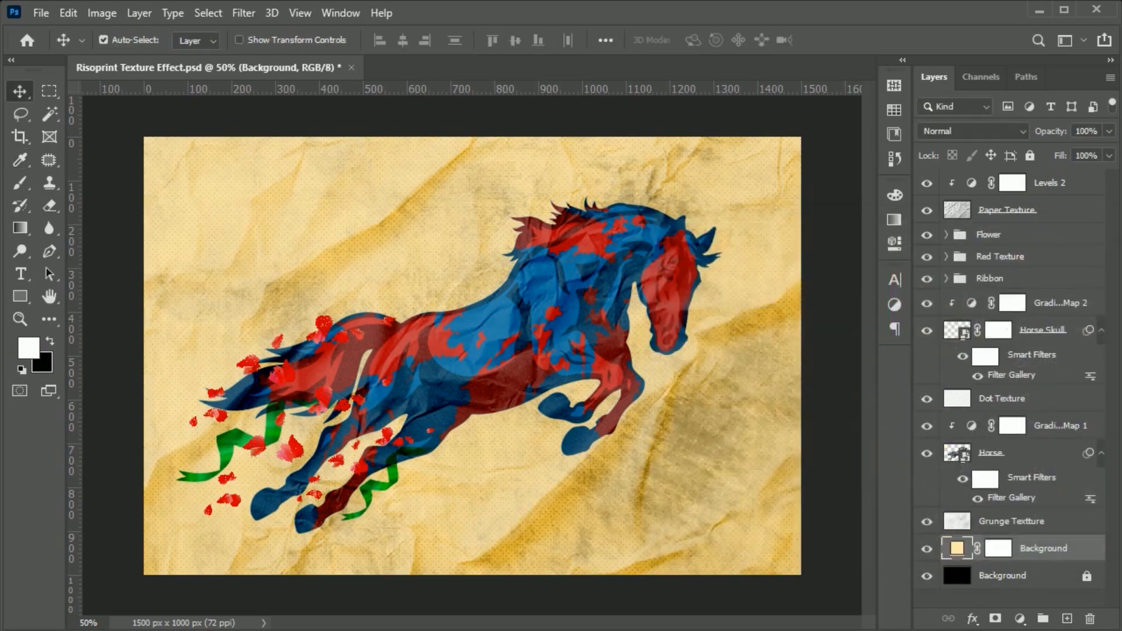